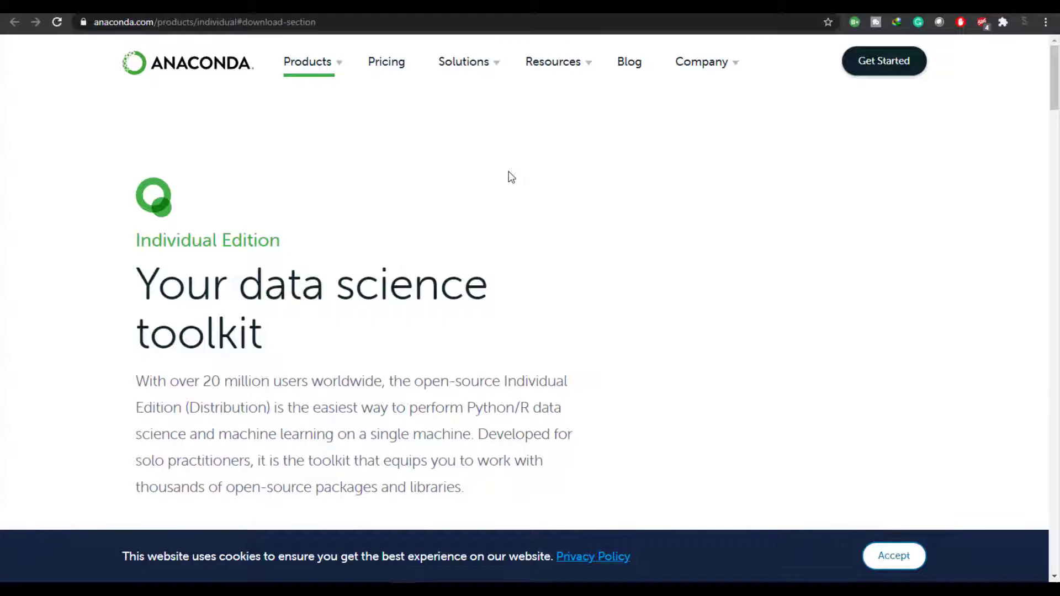
Download the 64-Bit Graphical Installer of Anaconda Individual Edition for Windows with Python 3.8
scroll(508, 176, "down", 6)
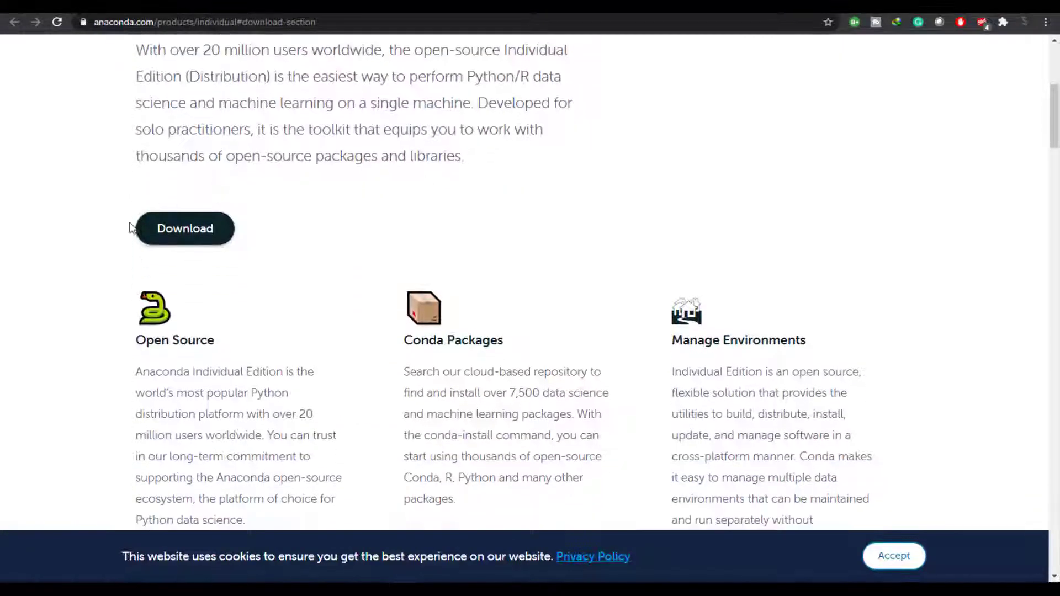
left_click(199, 232)
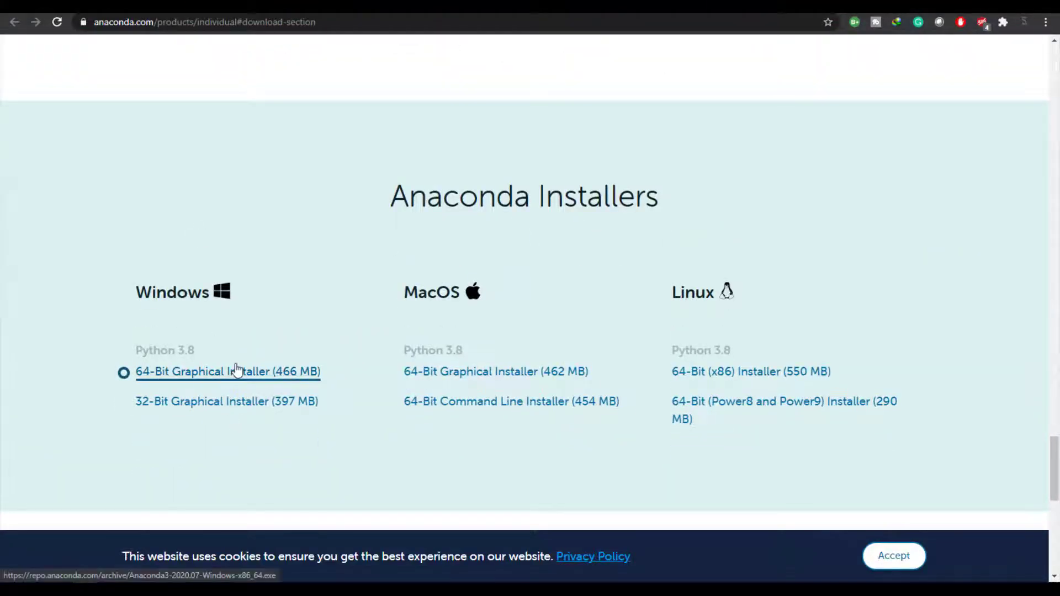
left_click(276, 377)
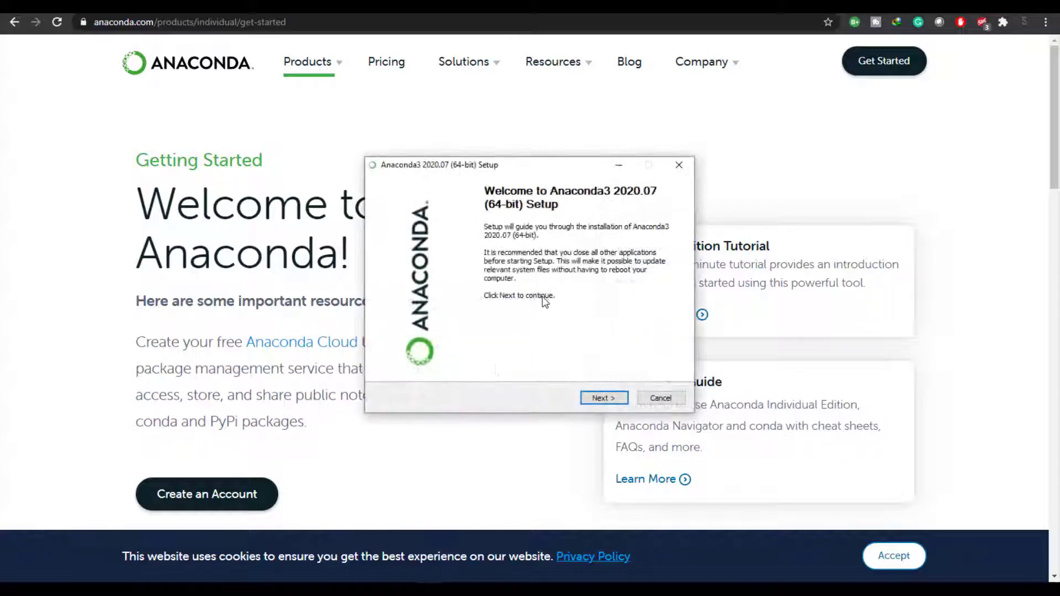
Accept the license and install Anaconda3 for All Users in C:\ProgramData\Anaconda3, keeping it registered as the system Python 3.8
left_click(593, 396)
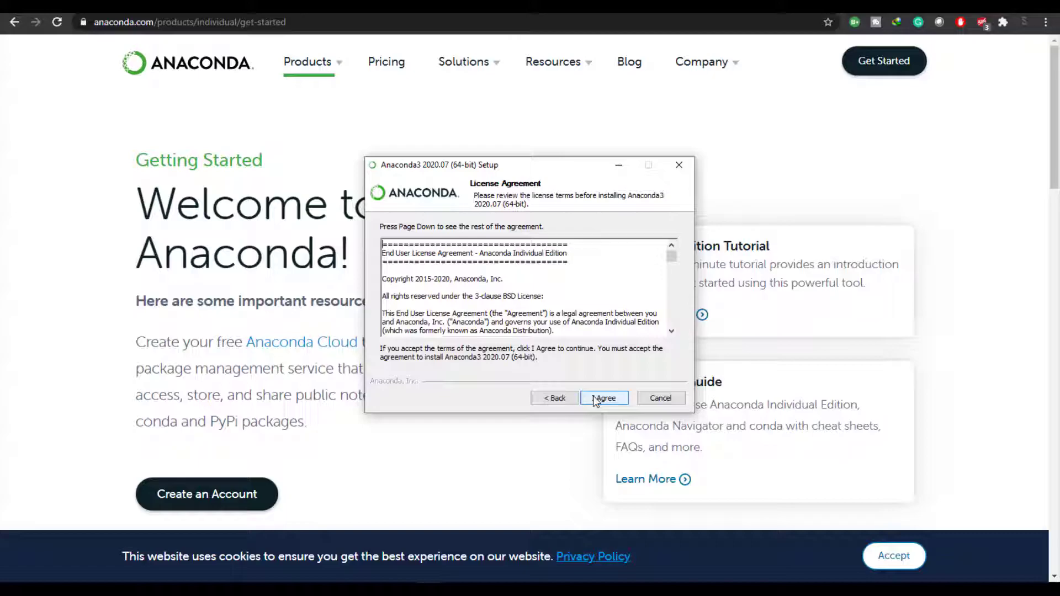
left_click(595, 397)
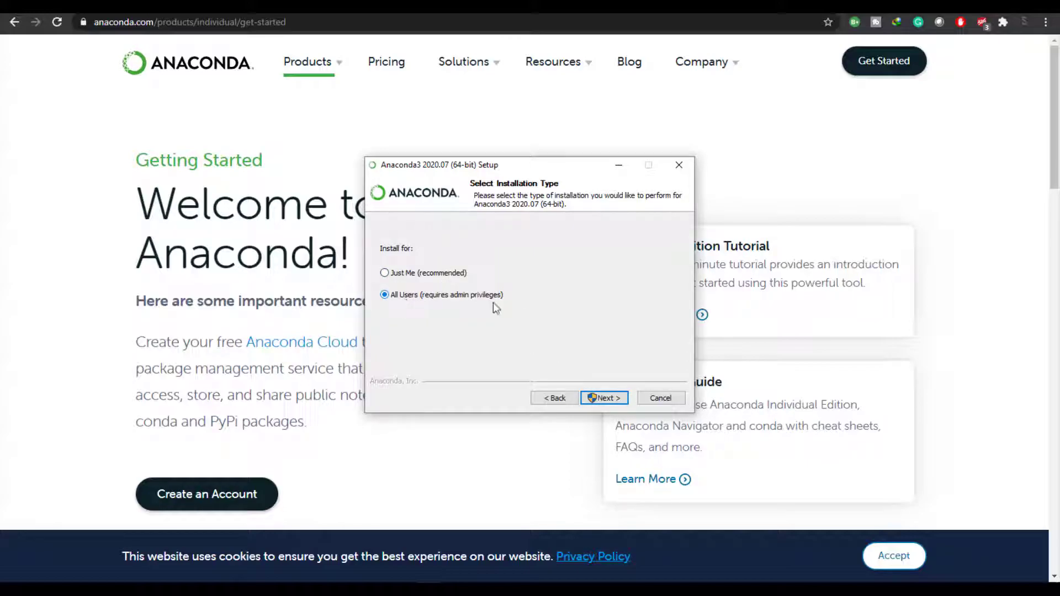
left_click(592, 398)
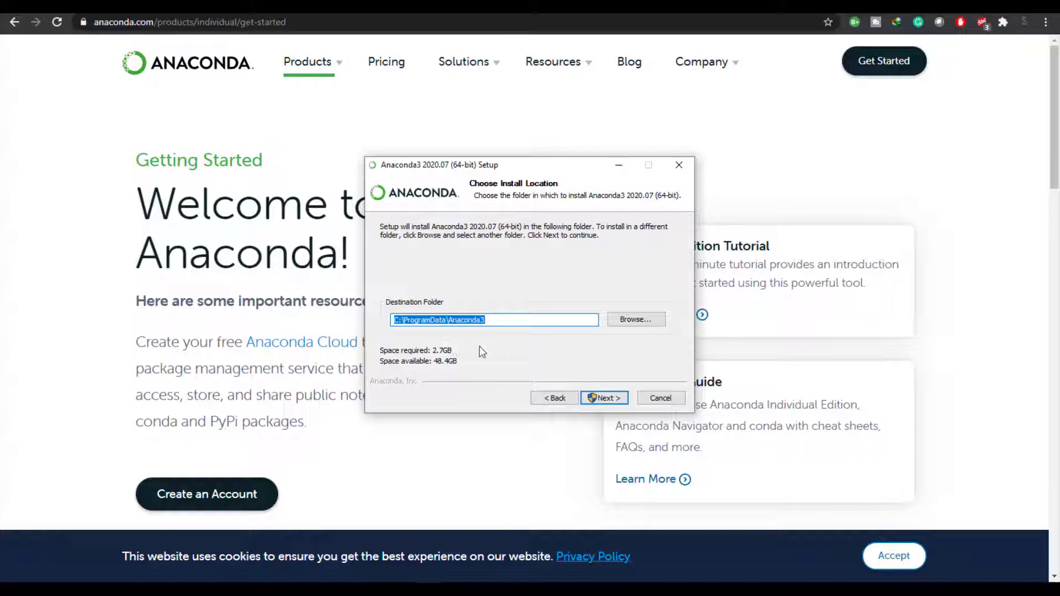
left_click(586, 400)
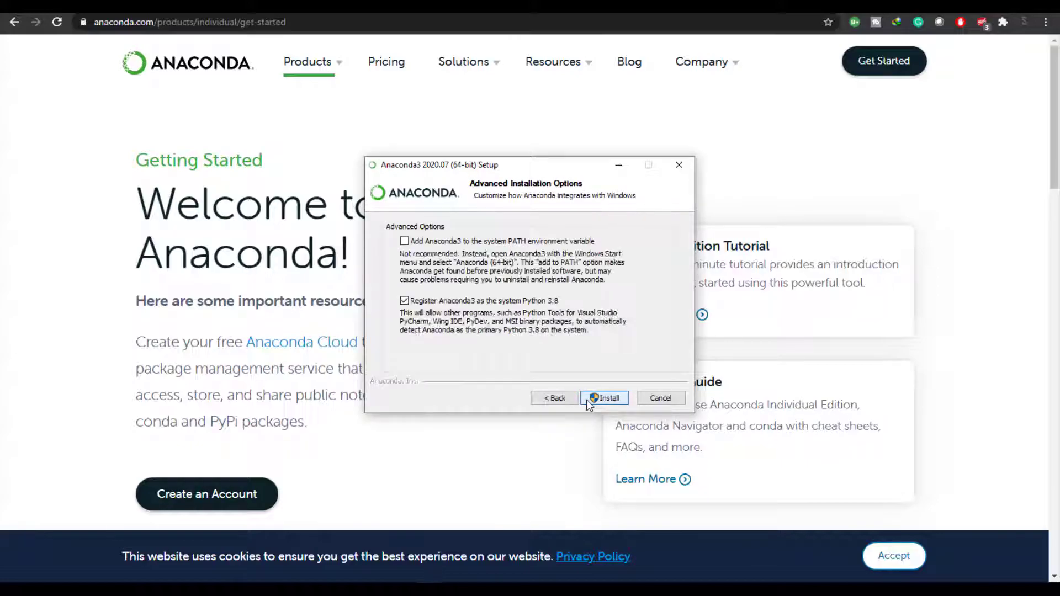
left_click(589, 402)
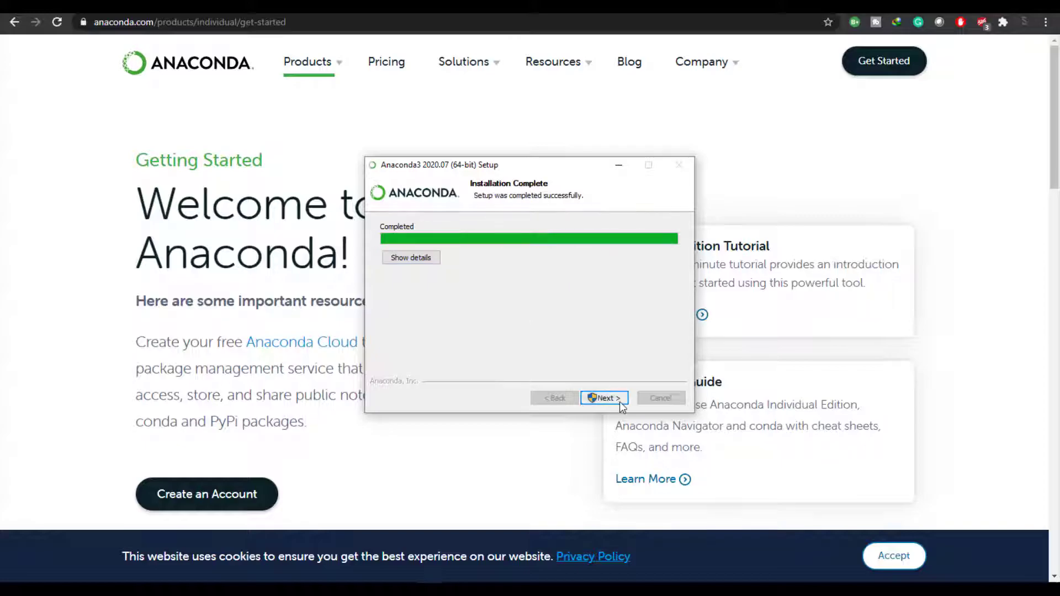
Finish the Anaconda3 setup with the Learn More About Anaconda option turned off
left_click(620, 404)
left_click(616, 400)
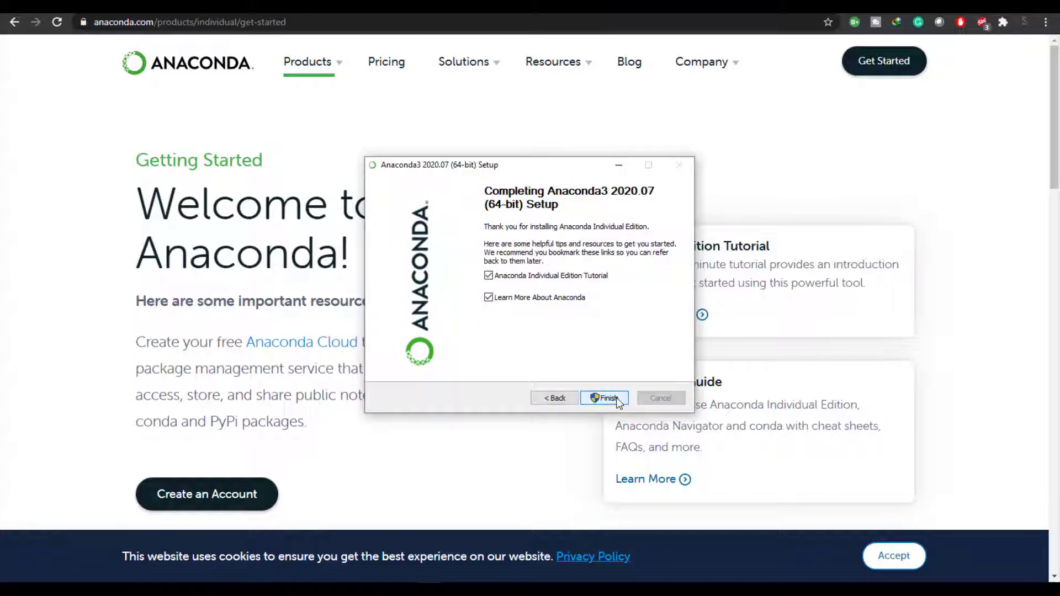
left_click(488, 298)
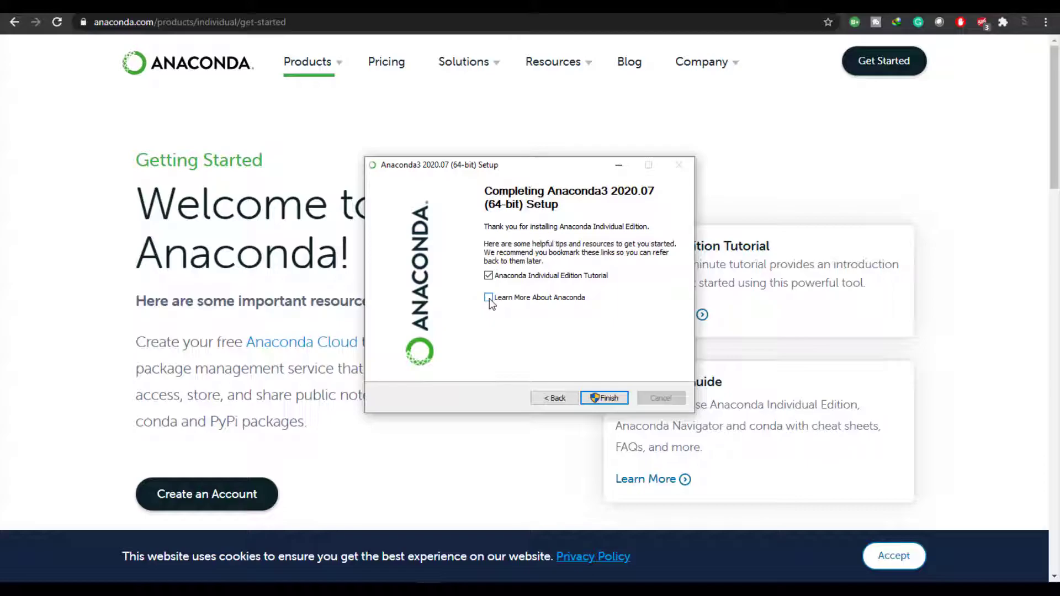
left_click(606, 397)
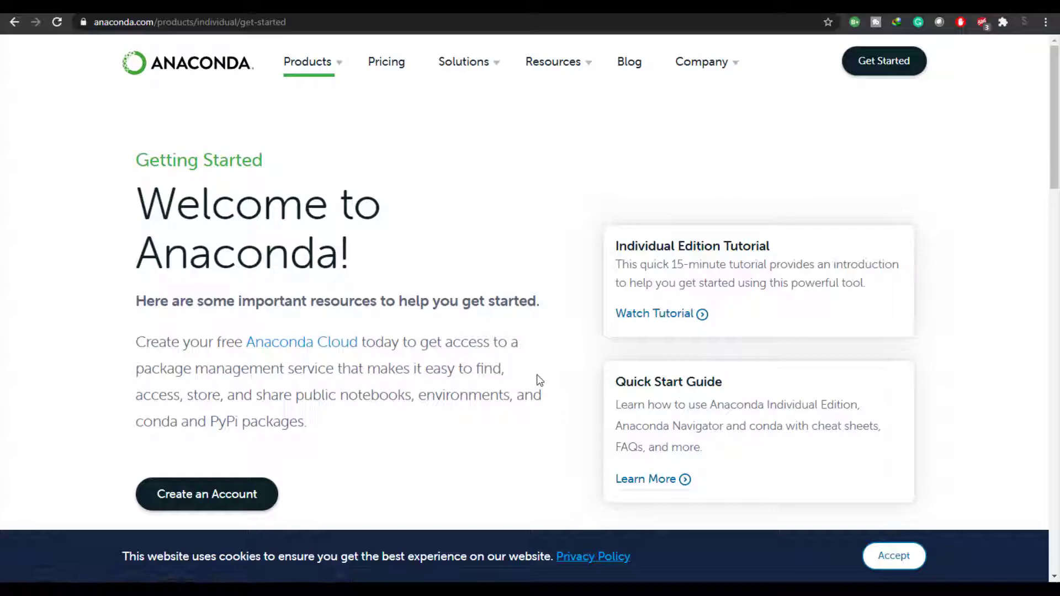
Switch to Anaconda Prompt from the Anaconda3 (64-bit) program group and place its window near the middle of the screen
left_click(2, 575)
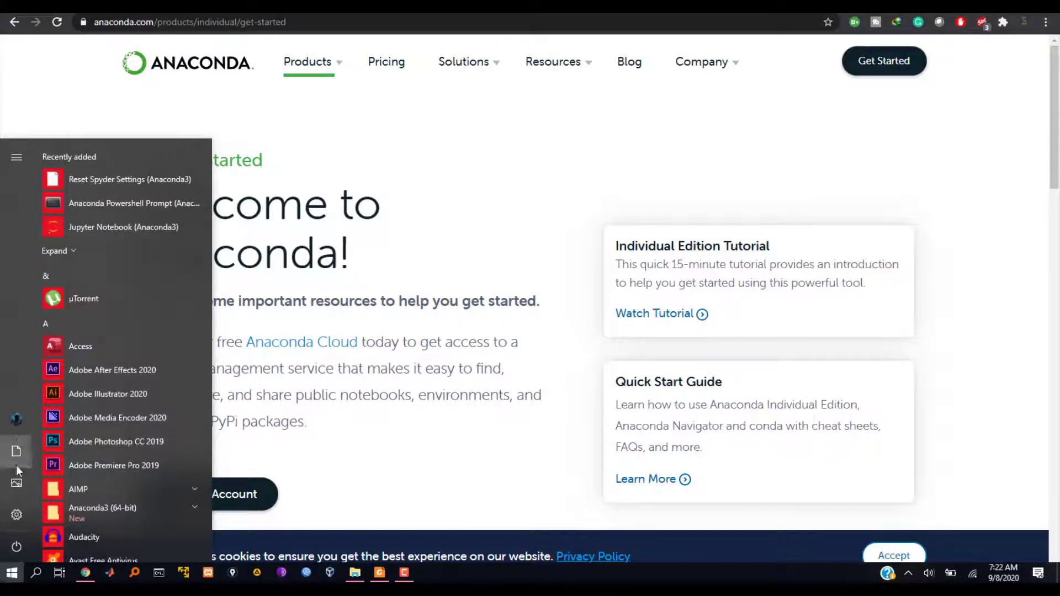
scroll(111, 456, "down", 3)
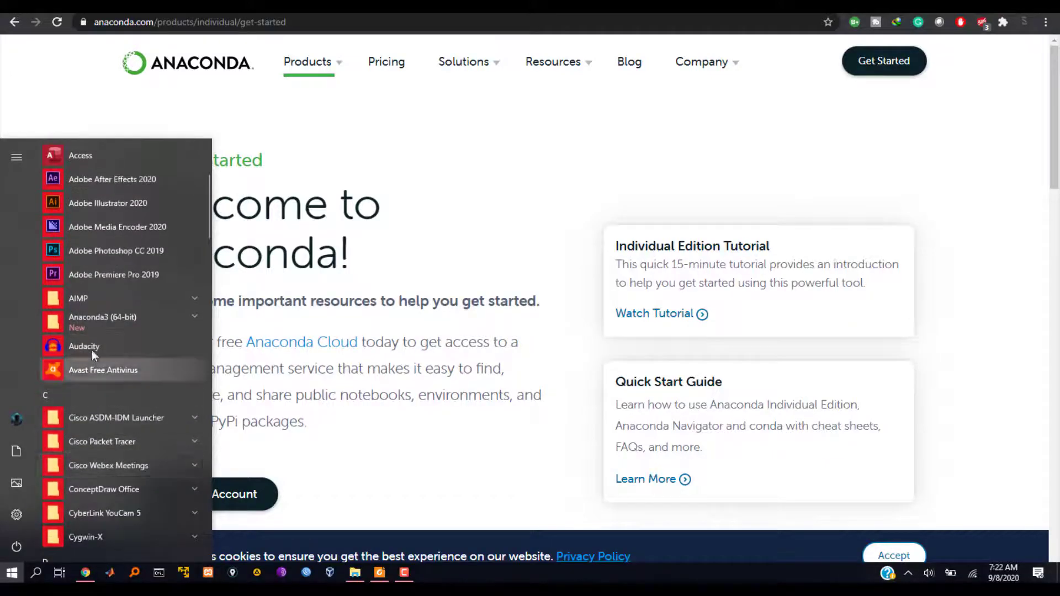
left_click(98, 320)
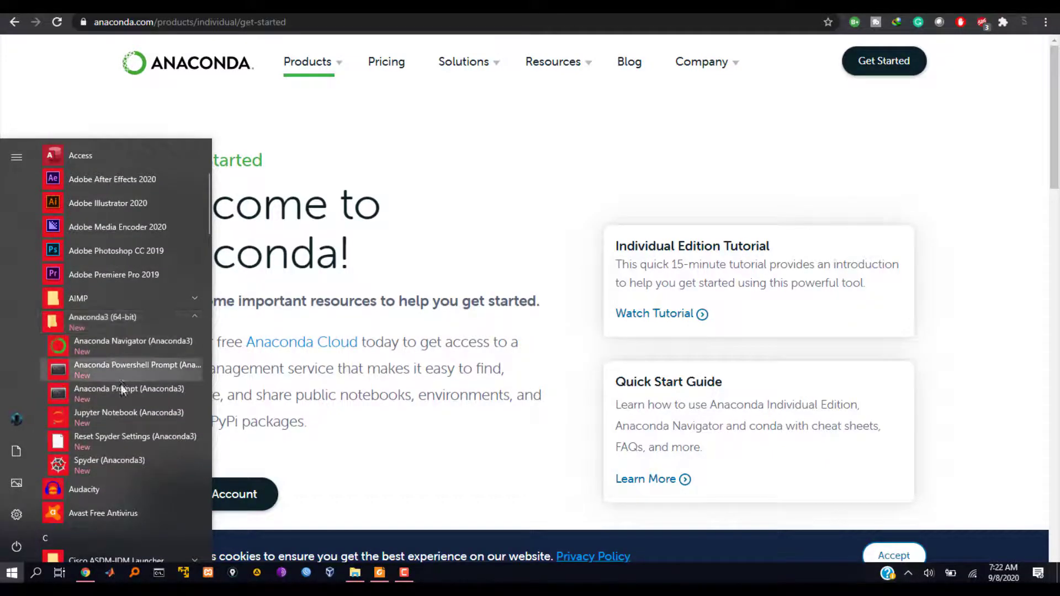
left_click(121, 397)
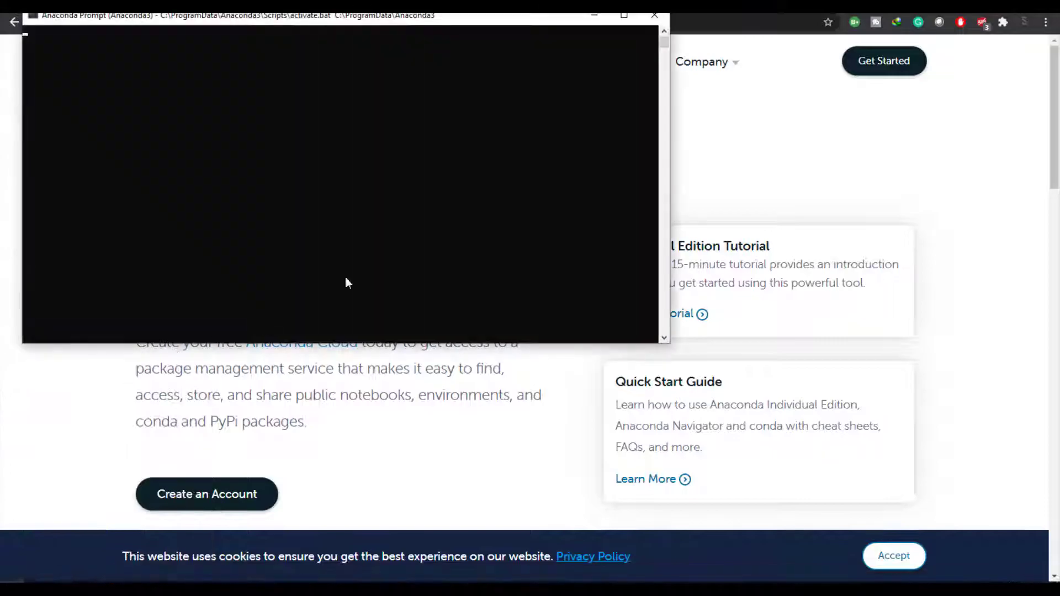
left_click_drag(330, 21, 511, 71)
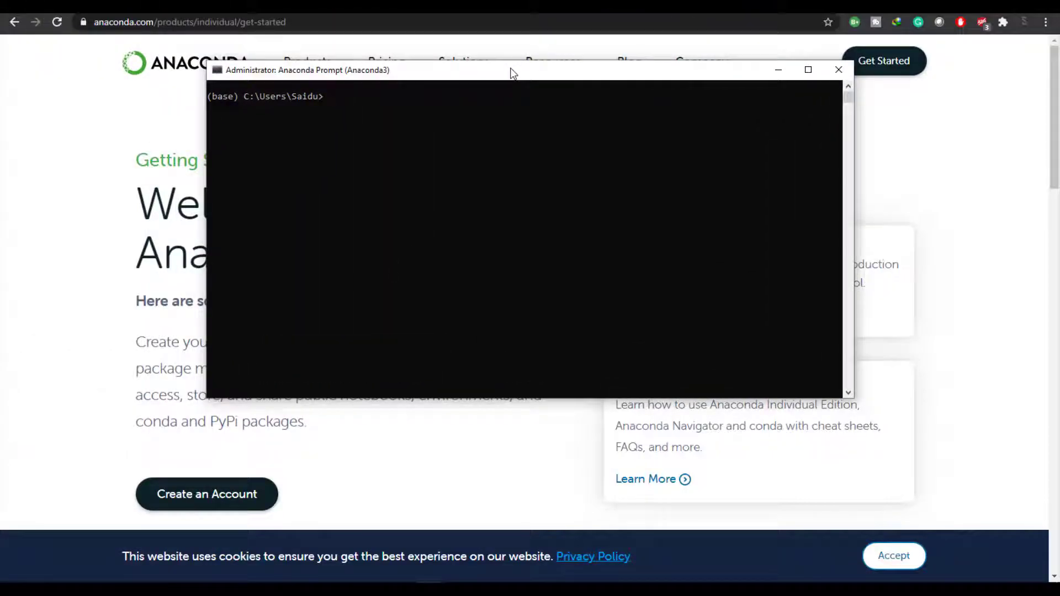
left_click_drag(236, 96, 211, 95)
left_click(364, 116)
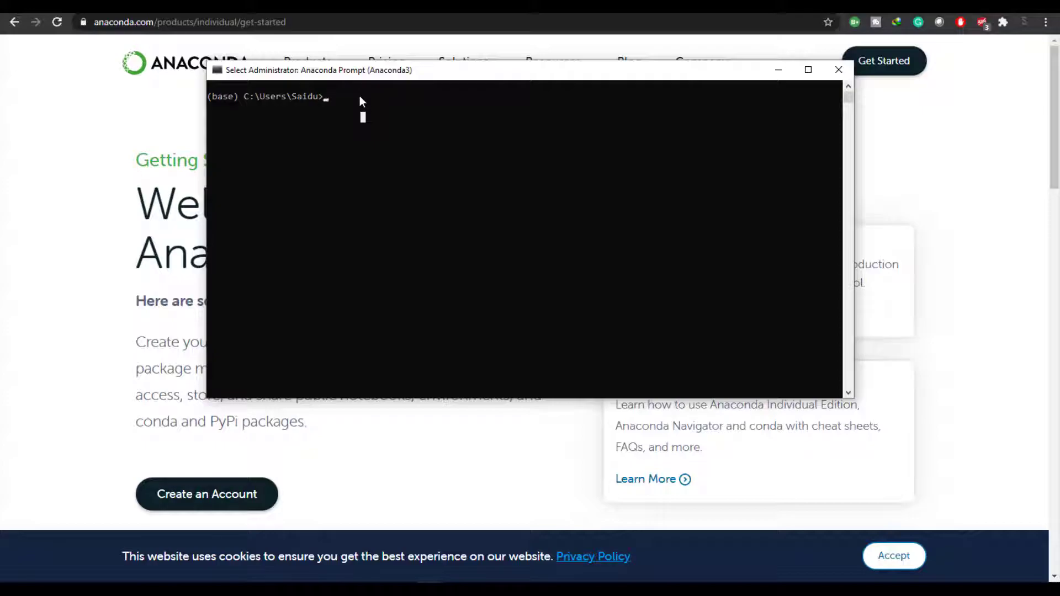
Create a conda environment named HCIA-AI with python=3.6 and agree to the package installation
type("conda")
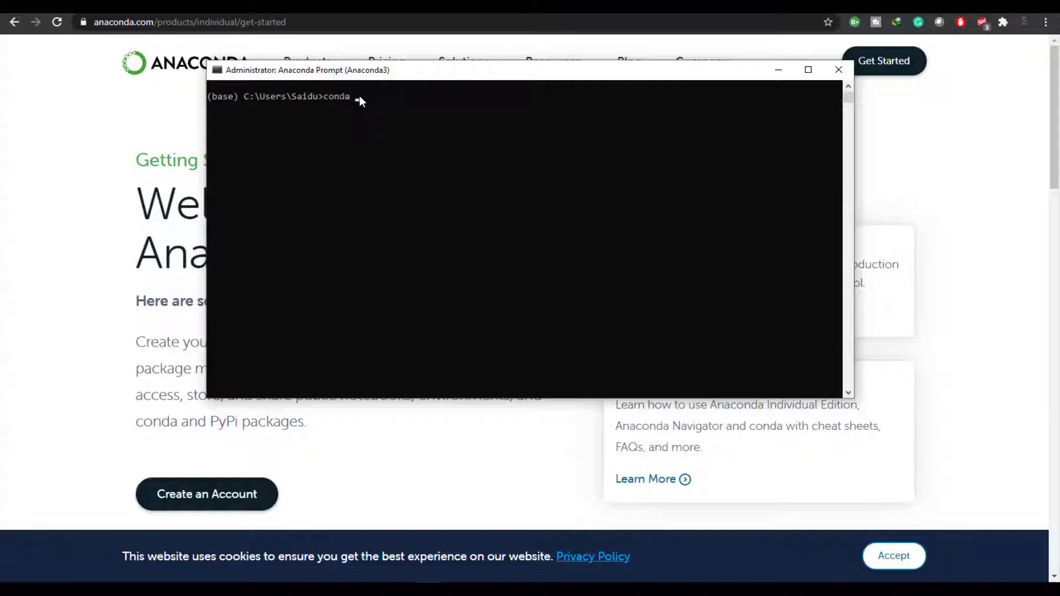
type("reate ")
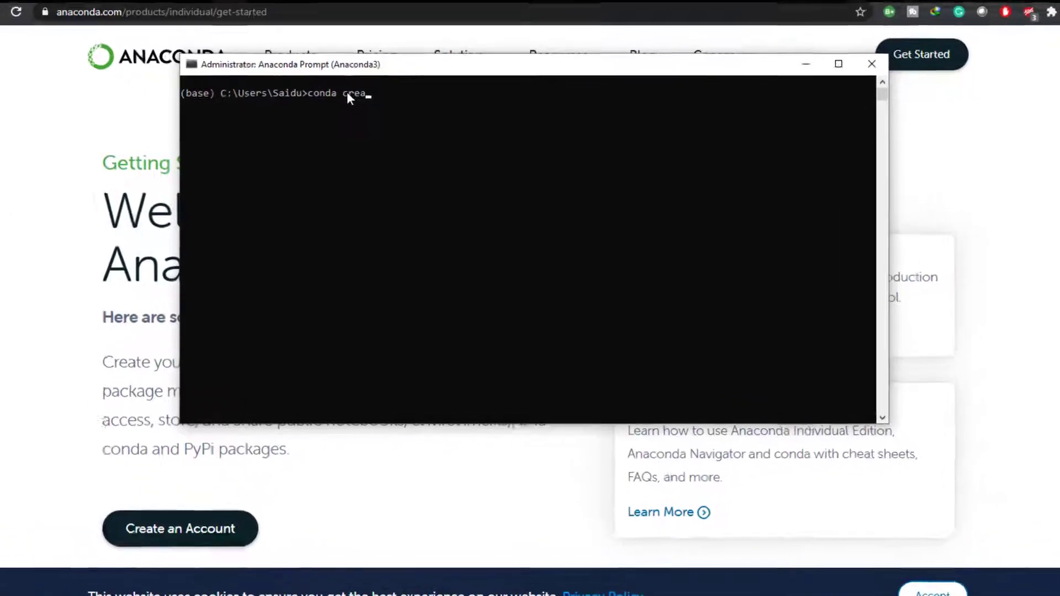
type("-n HC")
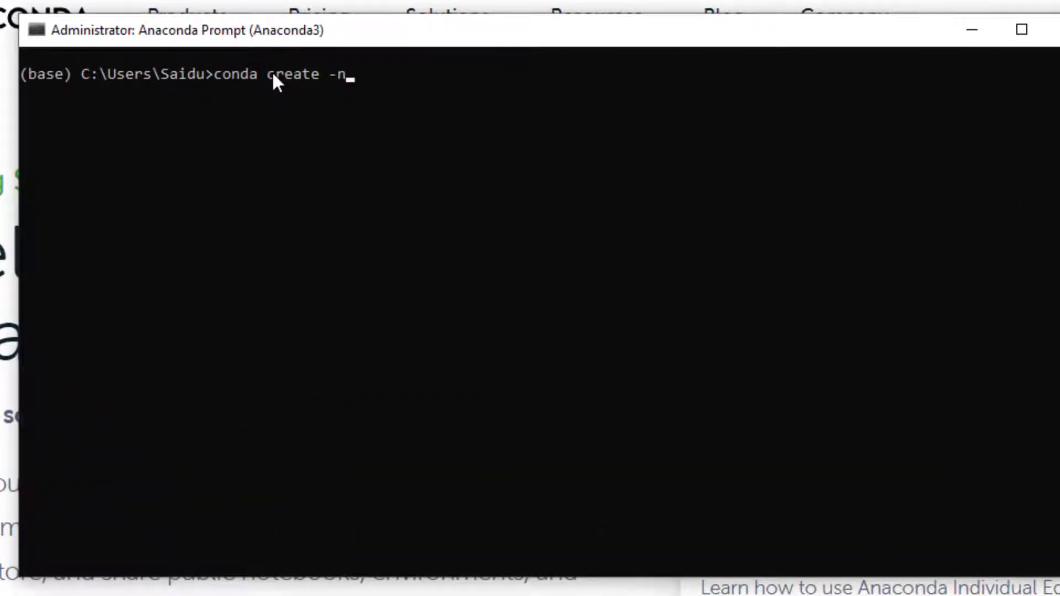
type("IA-AI python=3.6")
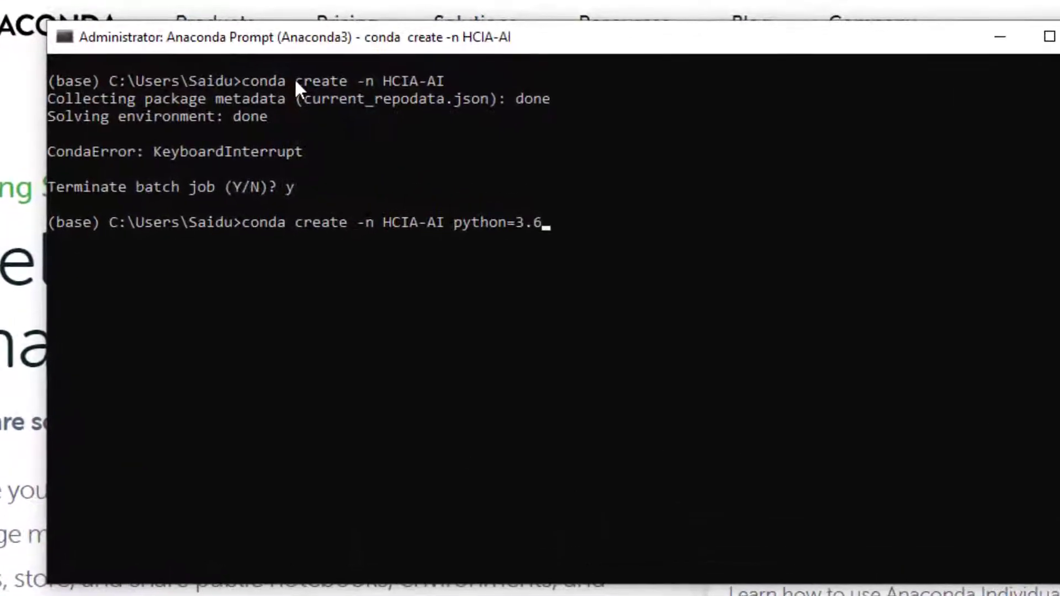
key("Return")
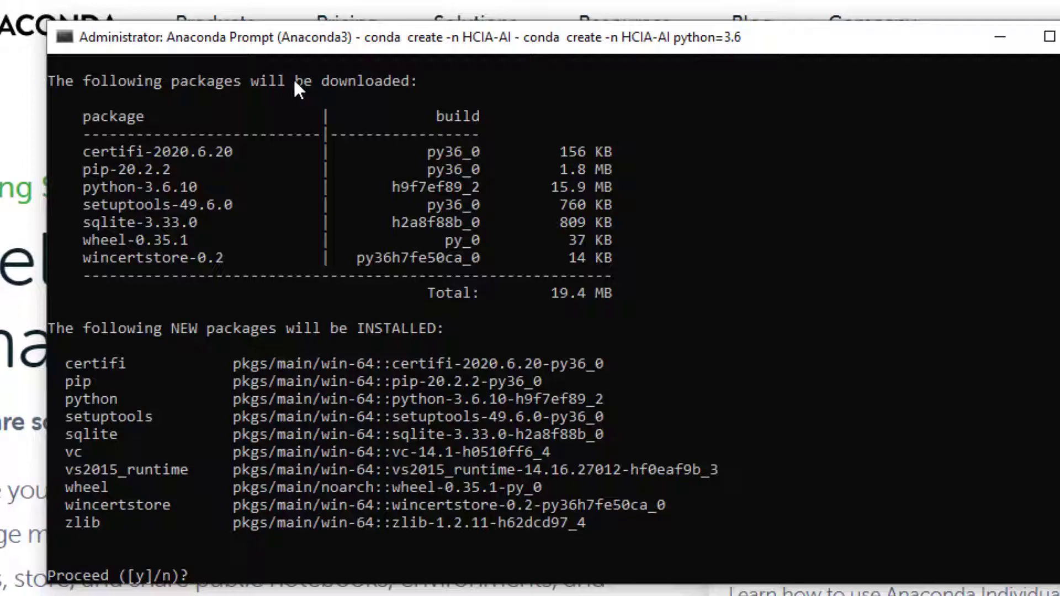
type("y")
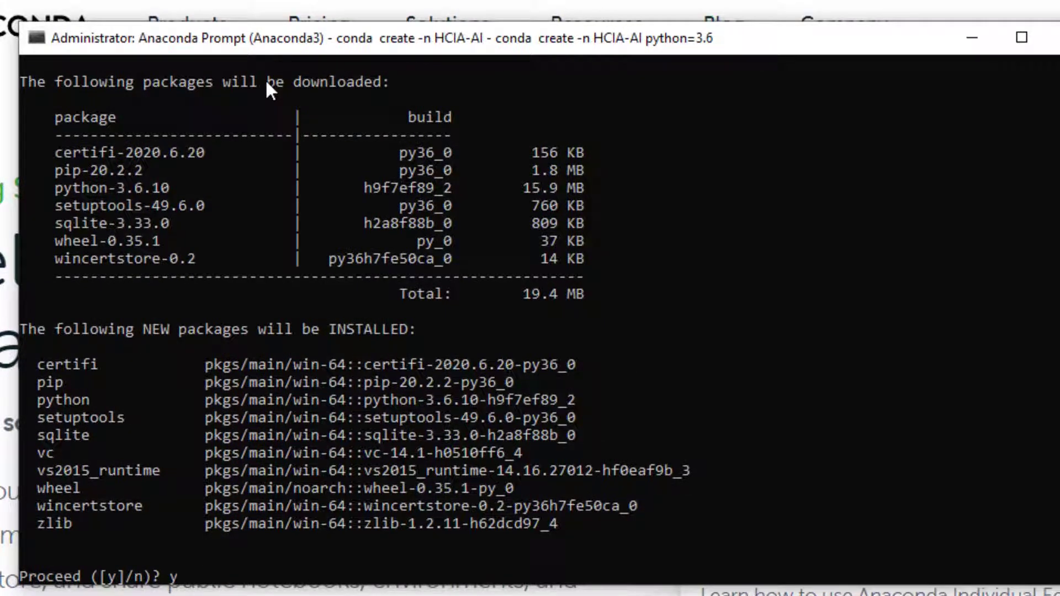
key("Return")
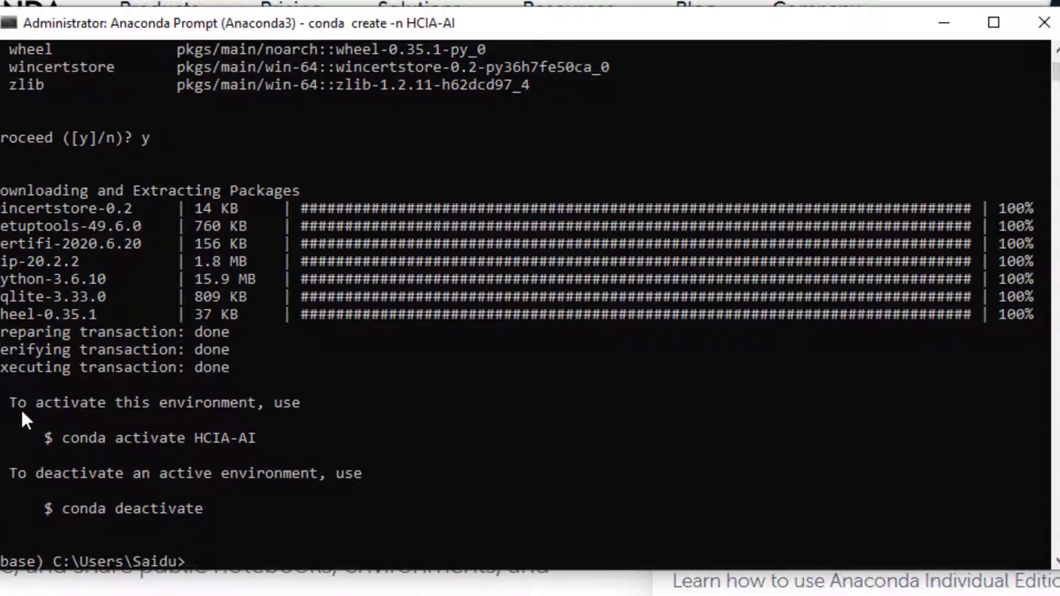
Review the suggested activate and deactivate commands and activate the HCIA-AI environment with conda
left_click_drag(12, 402, 276, 409)
left_click_drag(62, 438, 256, 439)
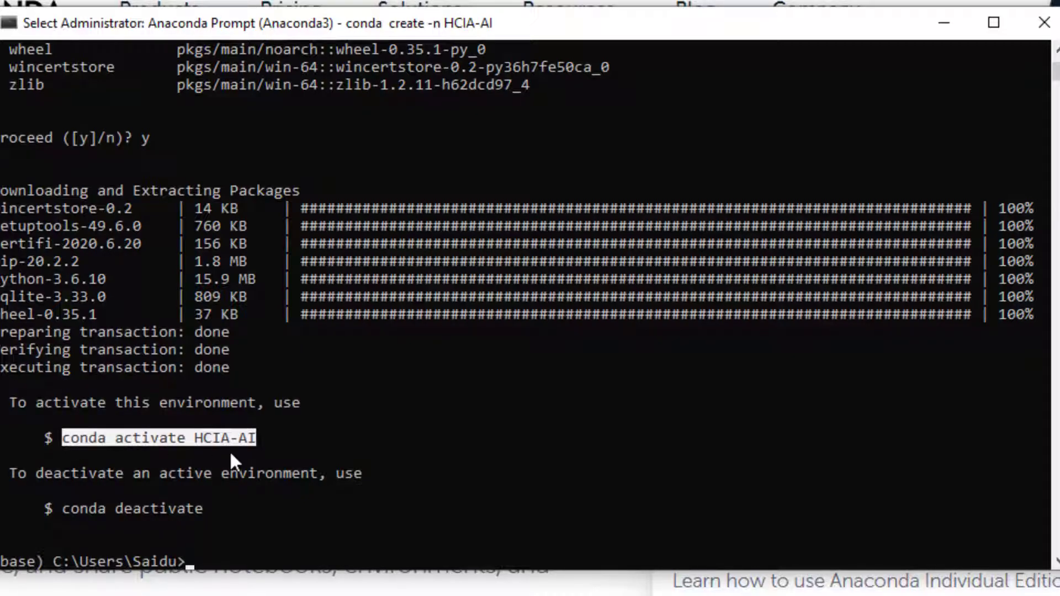
left_click_drag(10, 473, 357, 485)
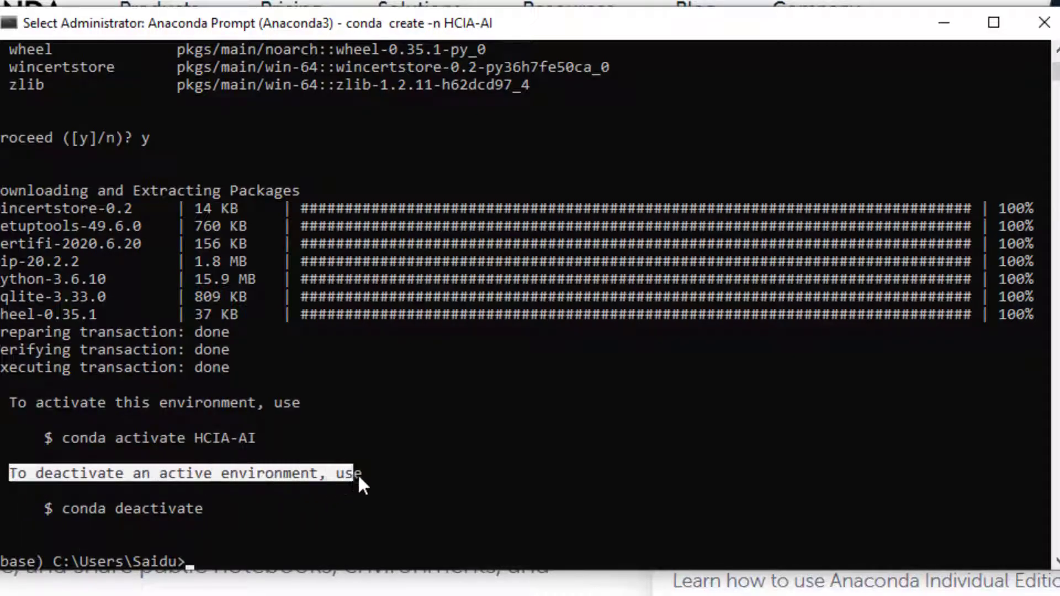
left_click_drag(47, 508, 217, 508)
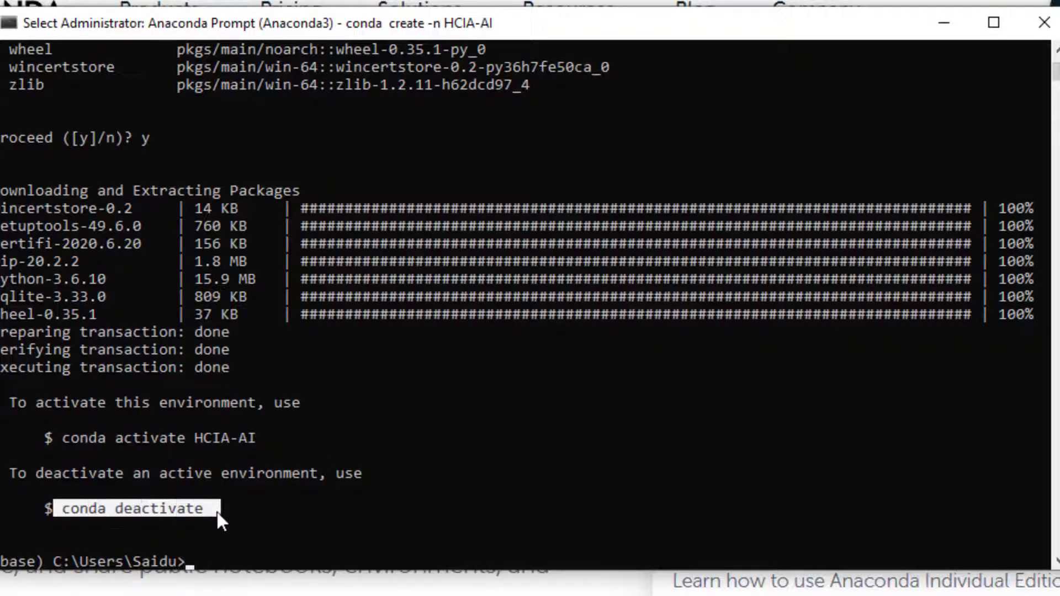
left_click(206, 561)
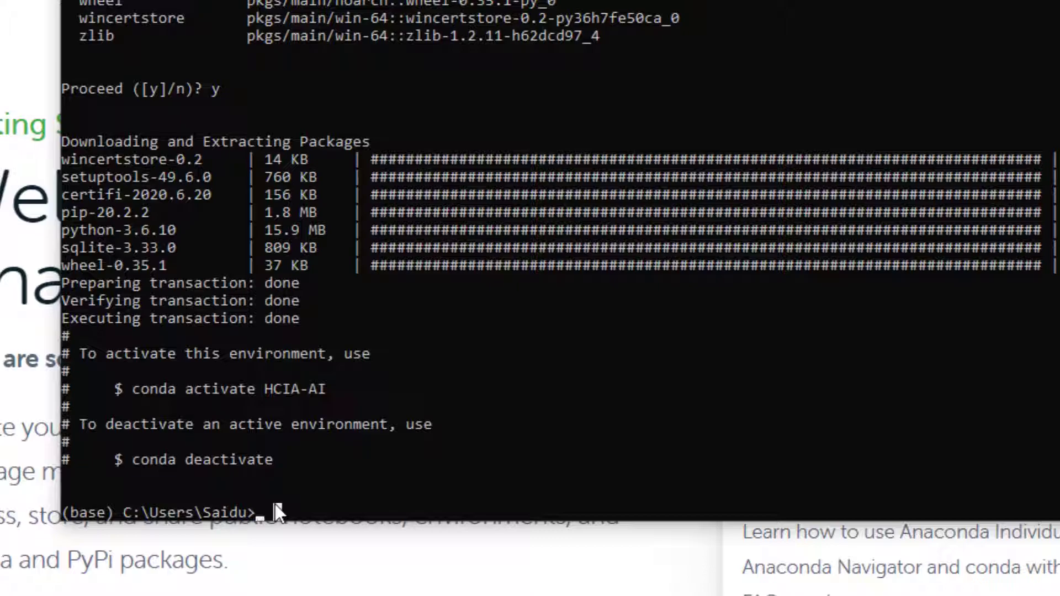
type("nda activat")
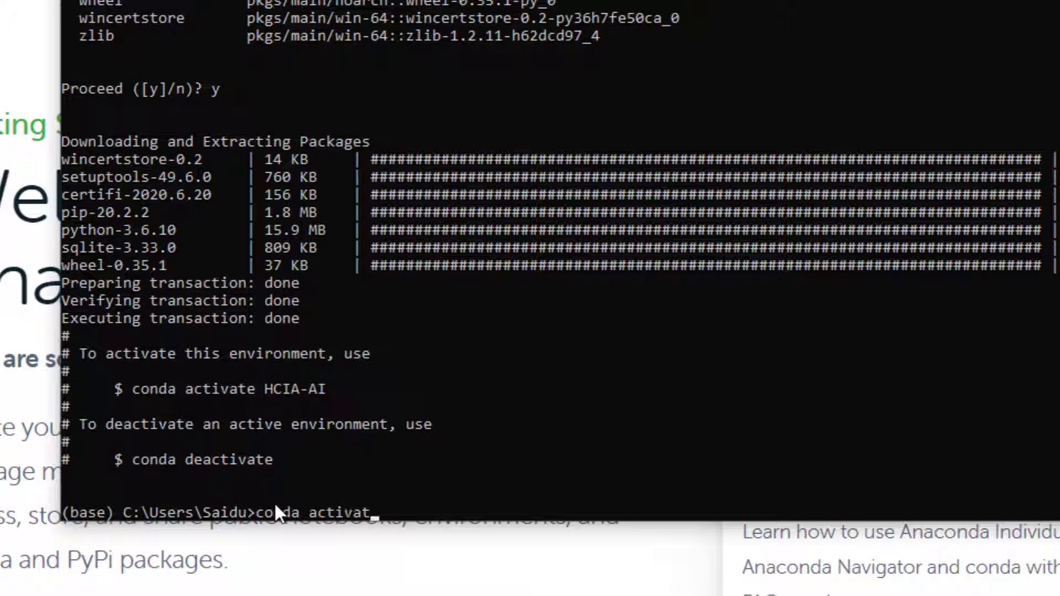
type("e HCIA-AI")
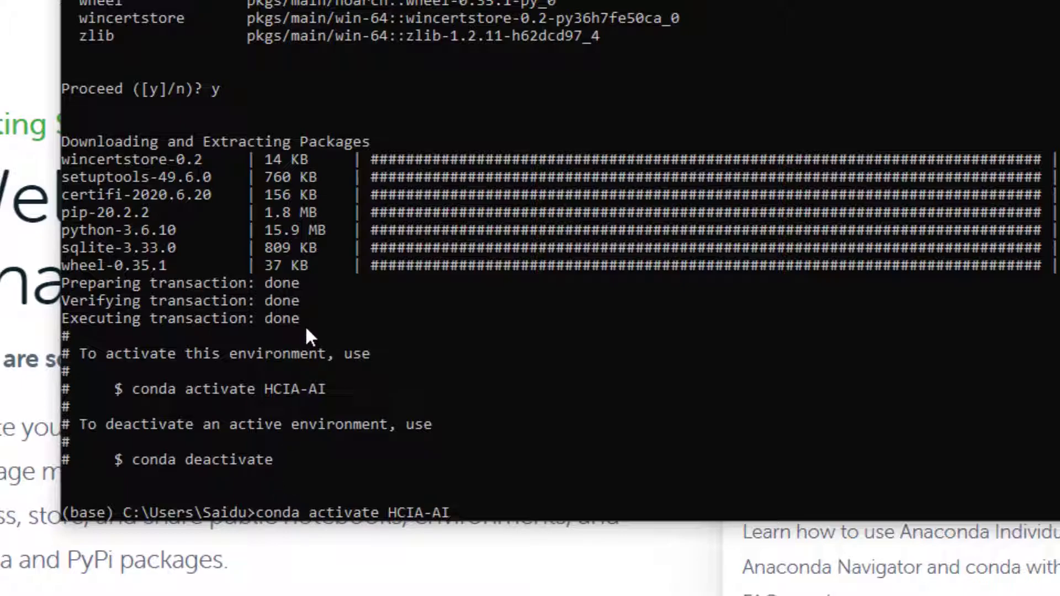
key("Return")
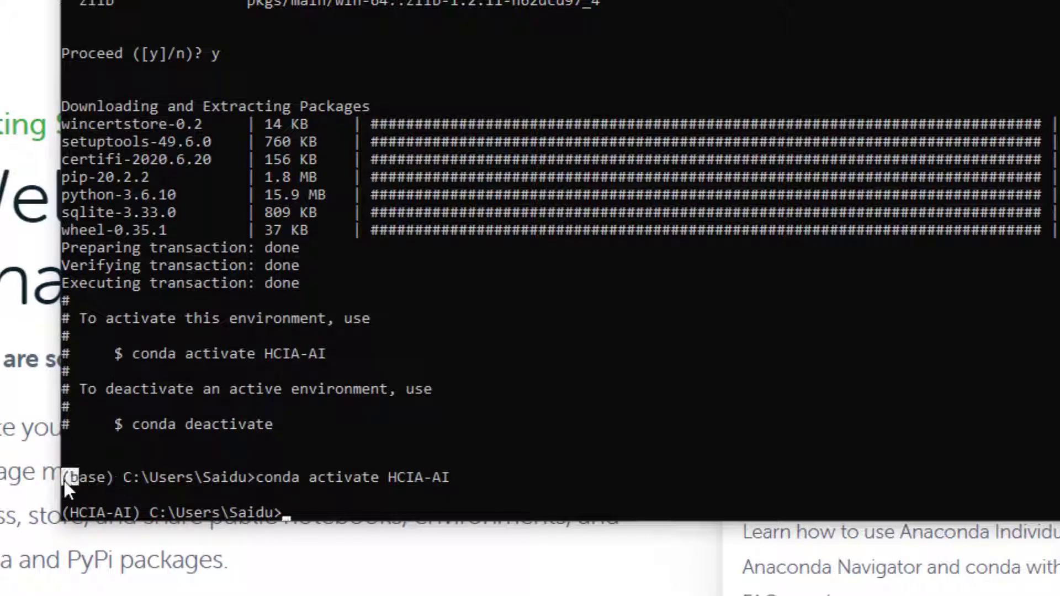
Install TensorFlow 1.8.0 in the HCIA-AI environment by running pip install tensorflow==1.8.0
left_click_drag(71, 477, 188, 479)
left_click_drag(72, 516, 285, 506)
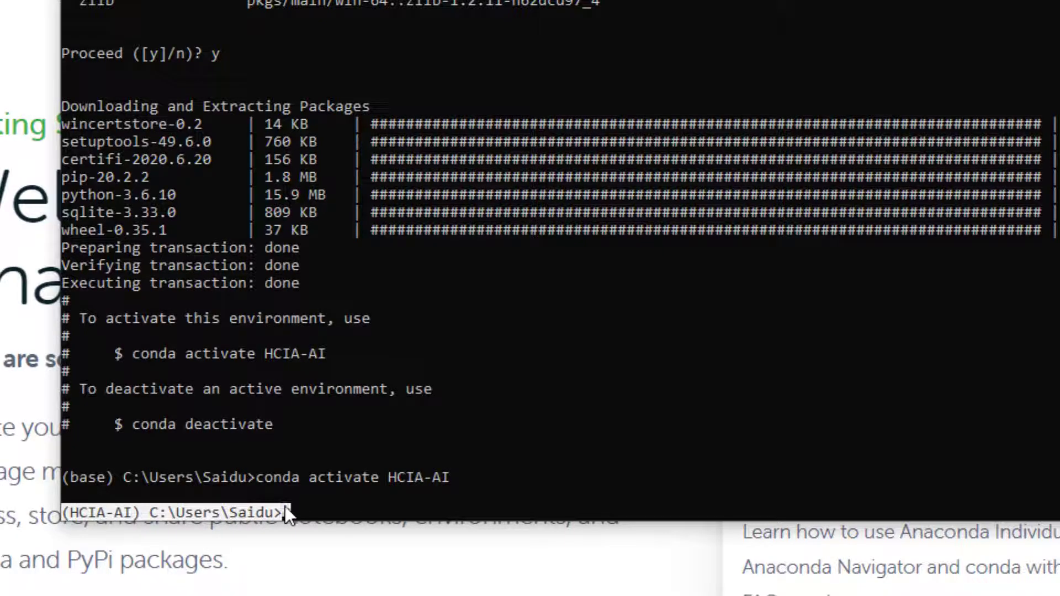
left_click(123, 519)
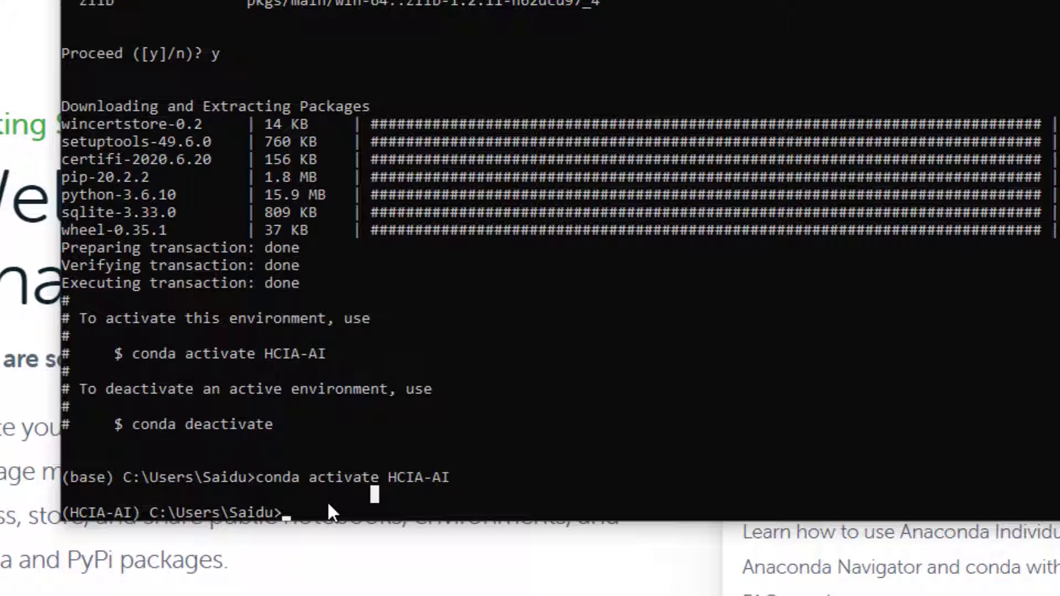
type("pip install tensorflow==1.8.0")
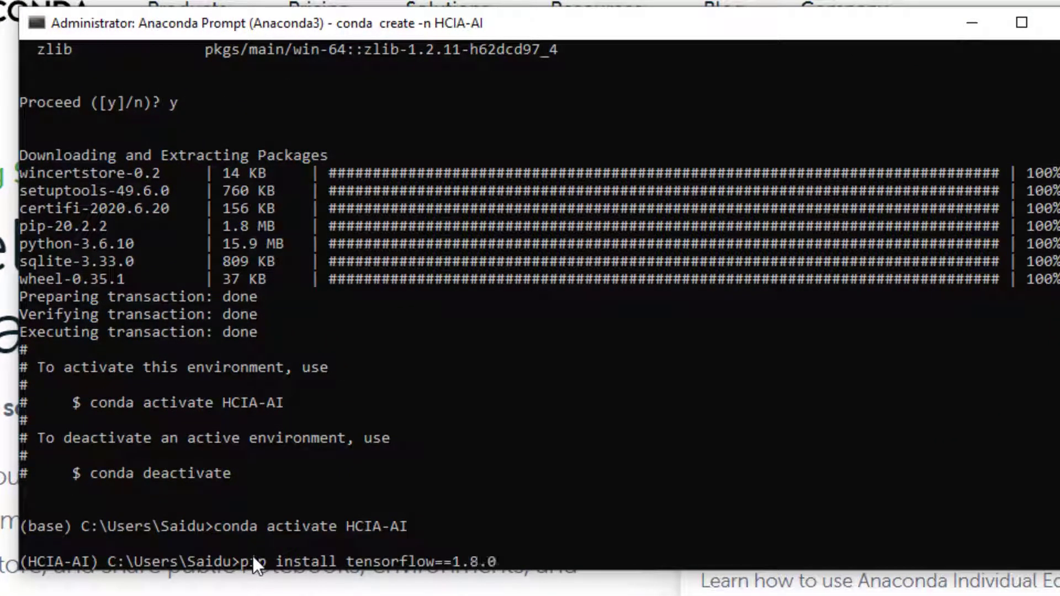
key("Return")
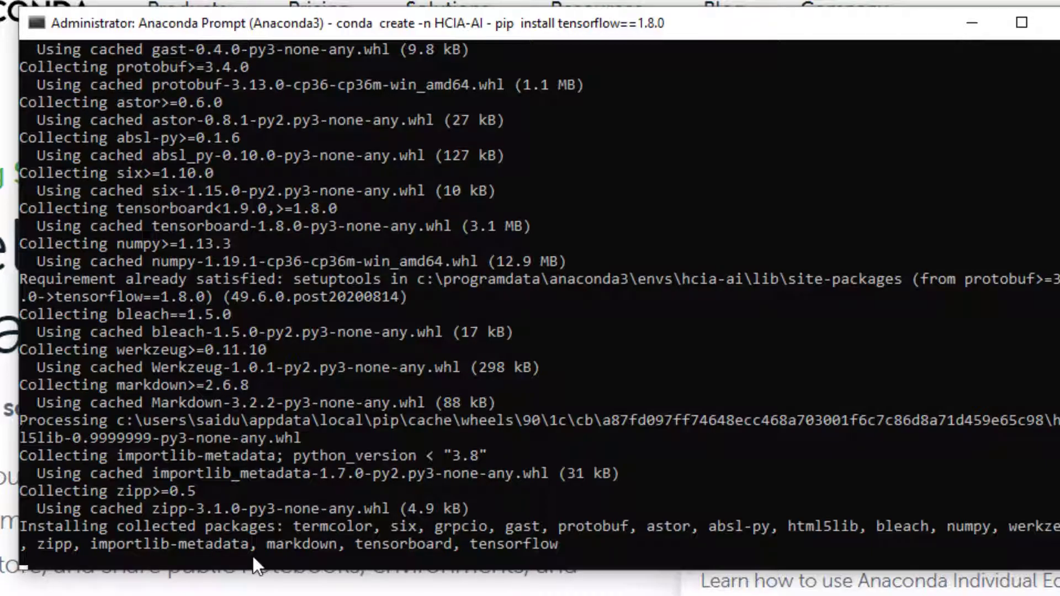
List the packages installed in the HCIA-AI environment with pip list and check the tensorflow version
key("Return")
key("Return")
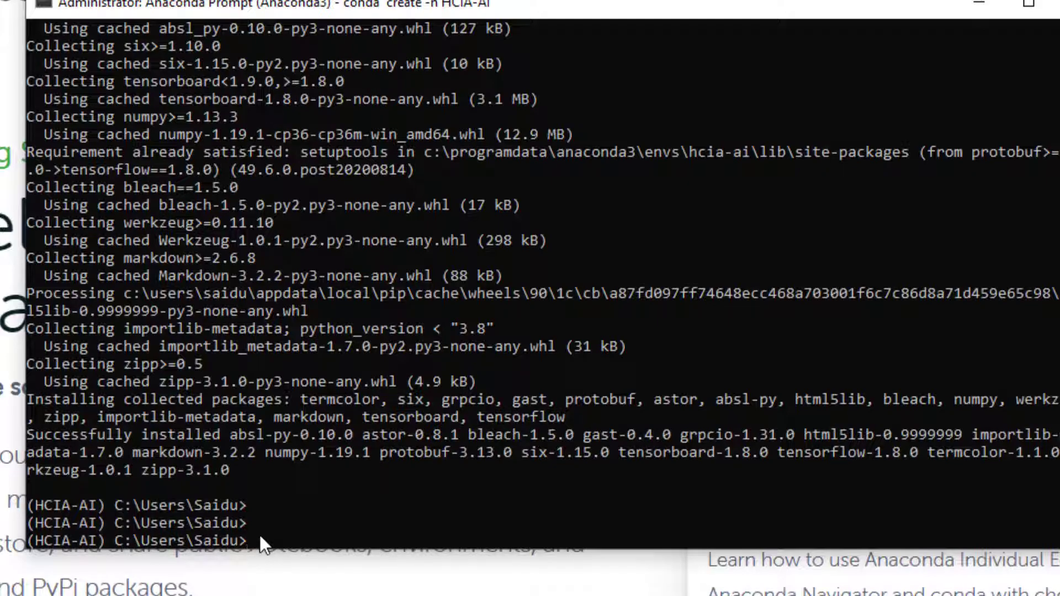
type("list")
key("Return")
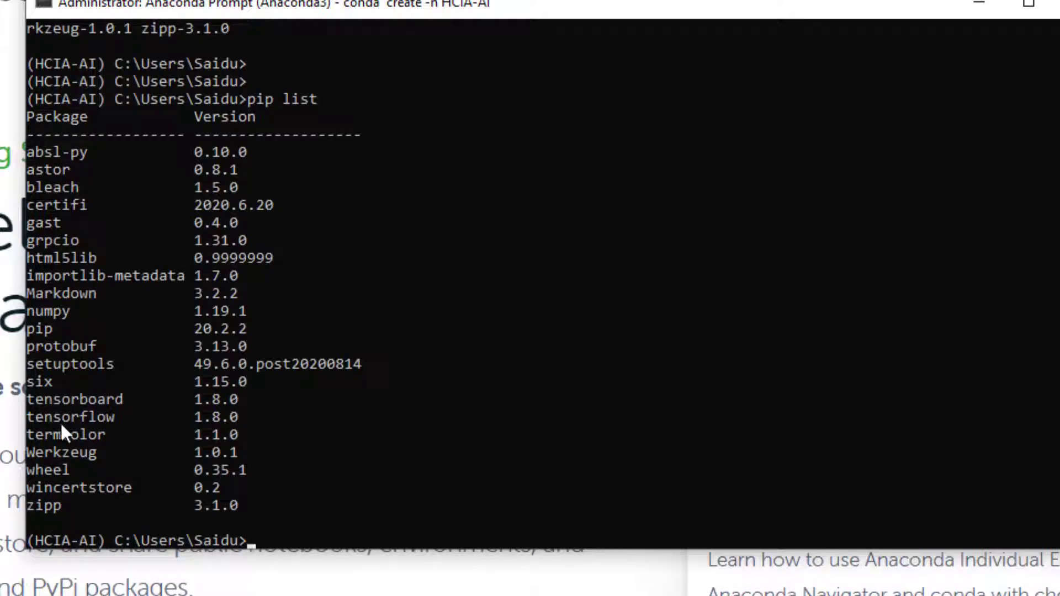
left_click_drag(142, 416, 248, 413)
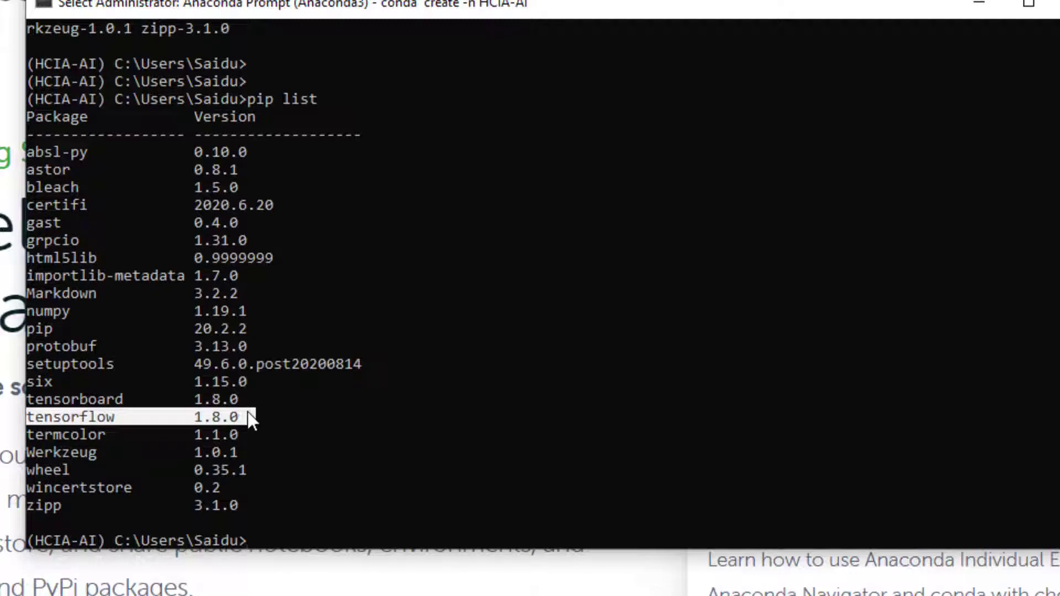
left_click(246, 542)
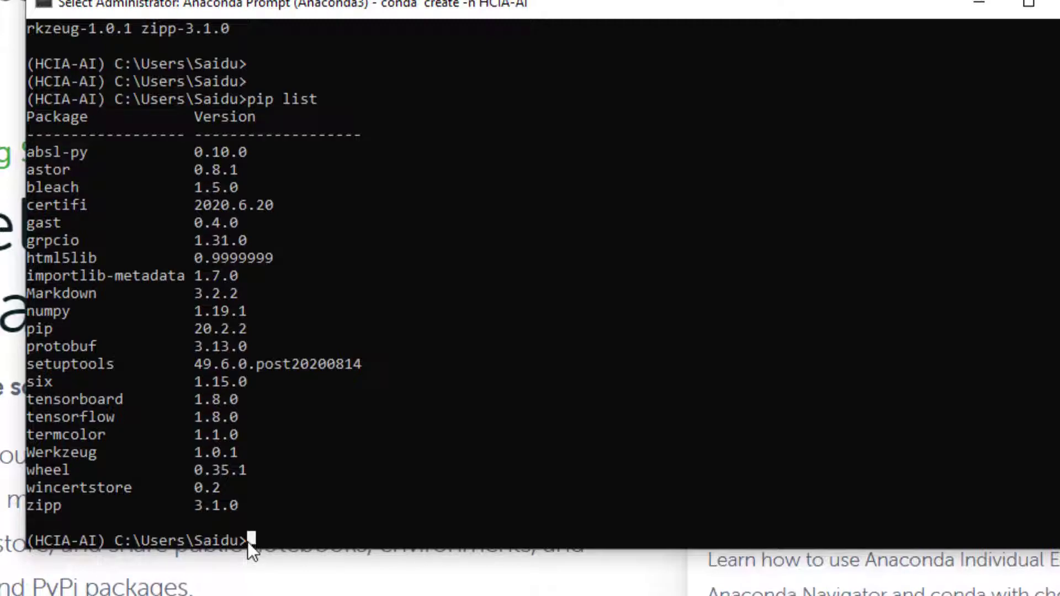
Install matplotlib in the HCIA-AI environment by running pip install matplotlib
type("pip install ")
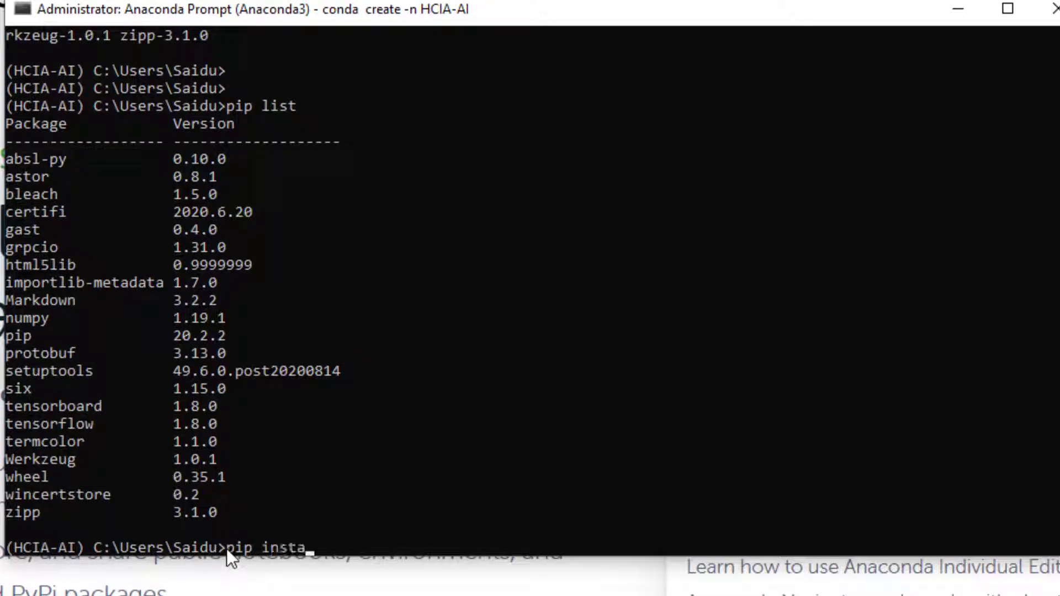
type("matplotlib")
key("Return")
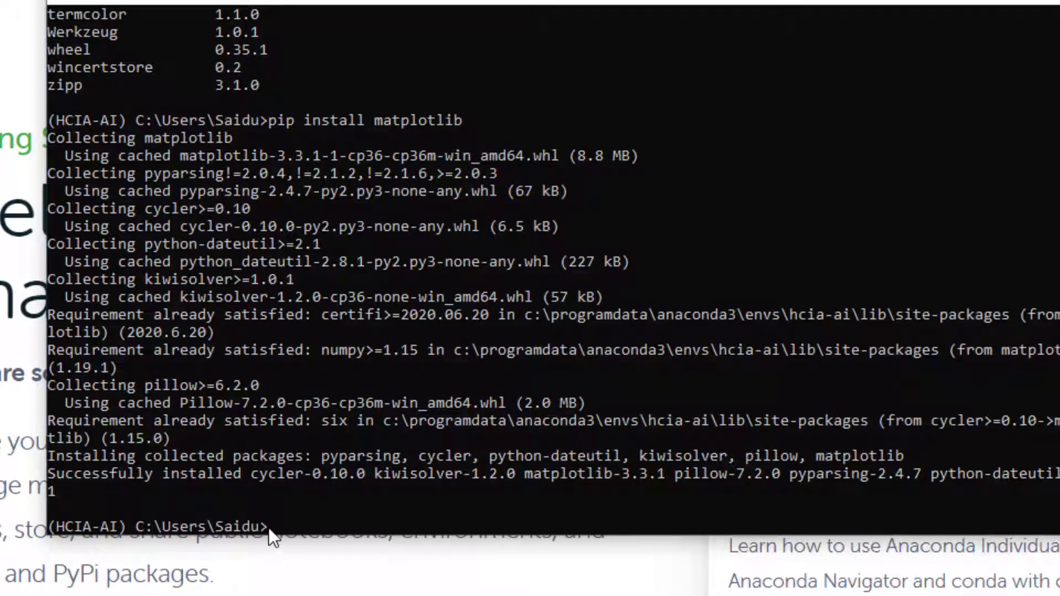
Start the Python interpreter in the HCIA-AI environment and check its version
type("ython")
key("Return")
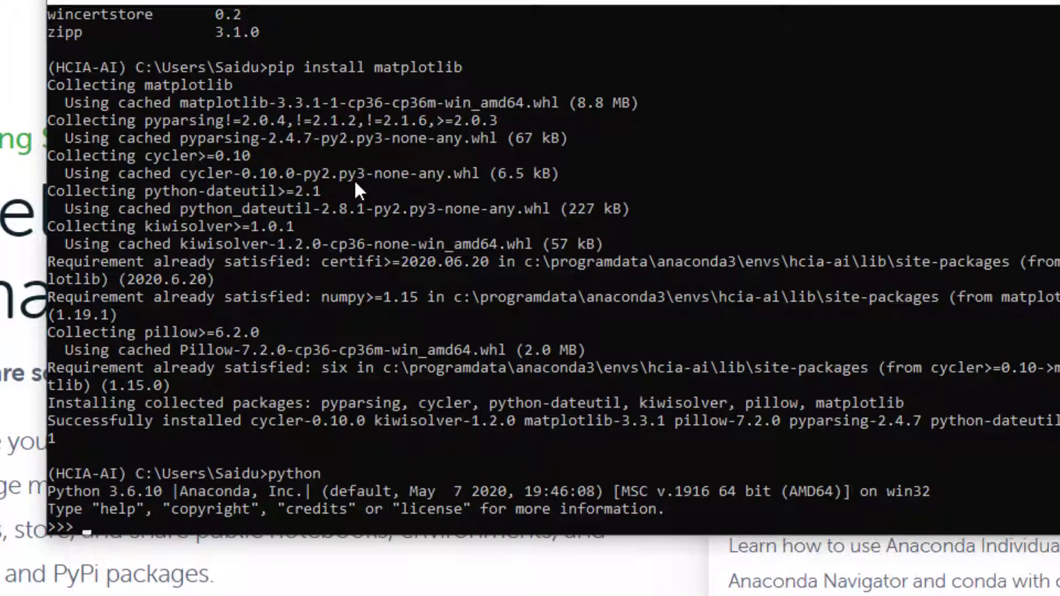
left_click_drag(170, 492, 47, 491)
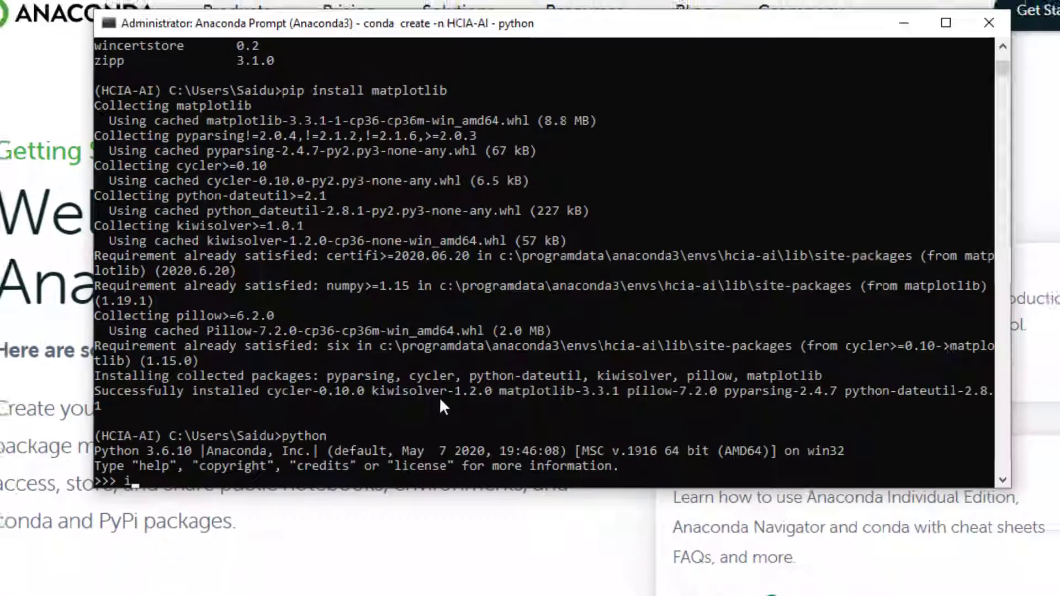
Test the TensorFlow installation in the Python interpreter by running import tensorflow as tf
type("im")
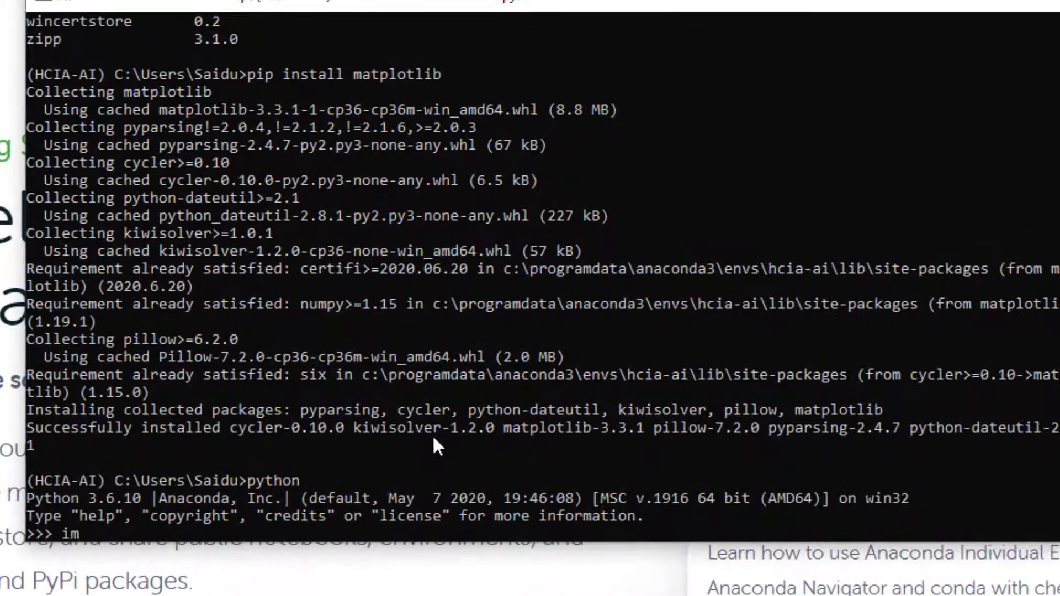
type("port tenso")
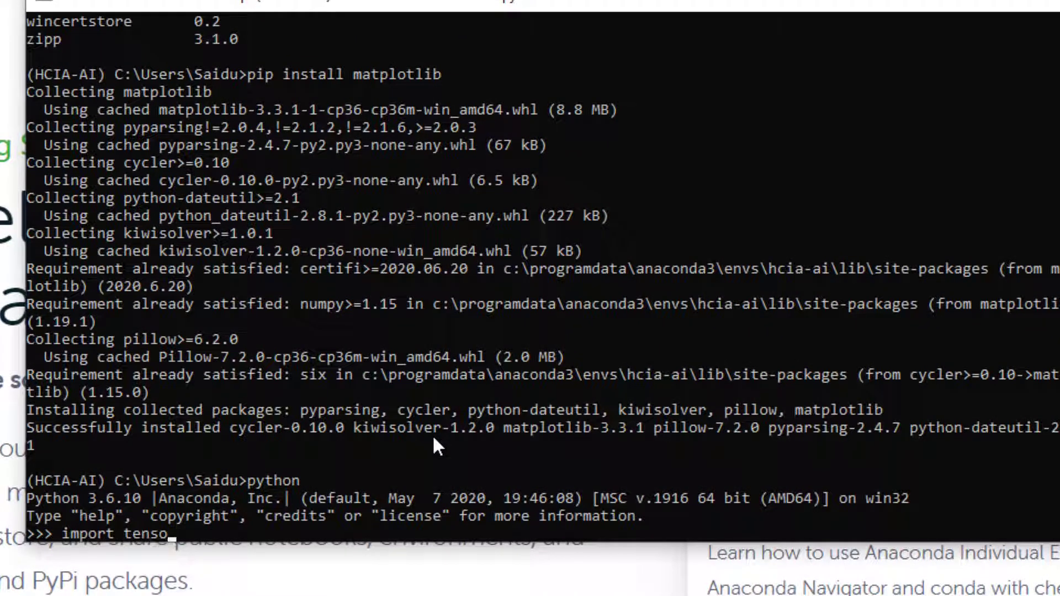
type("rflow as tf")
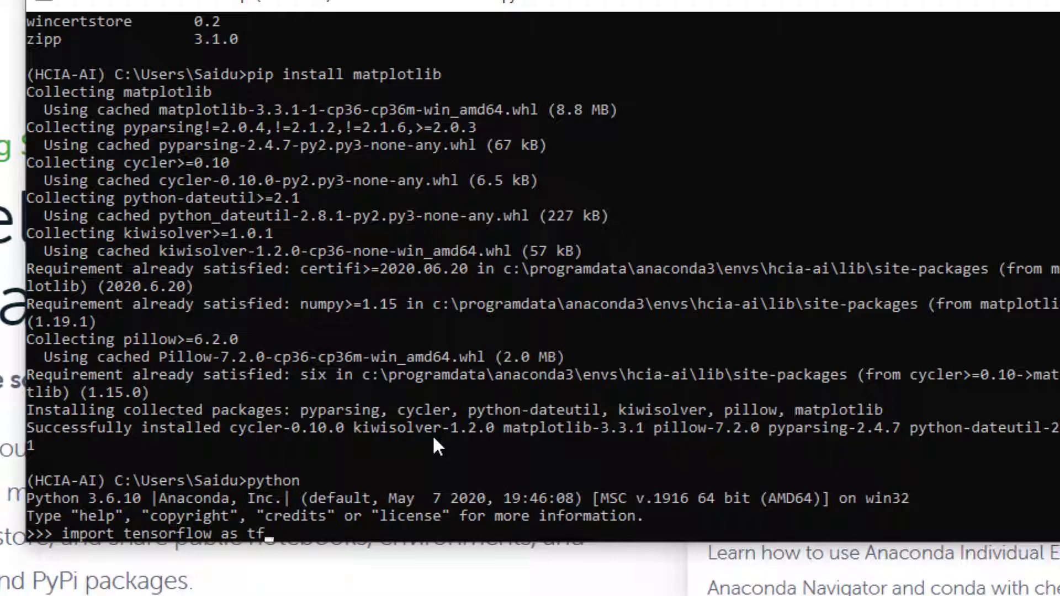
key("Return")
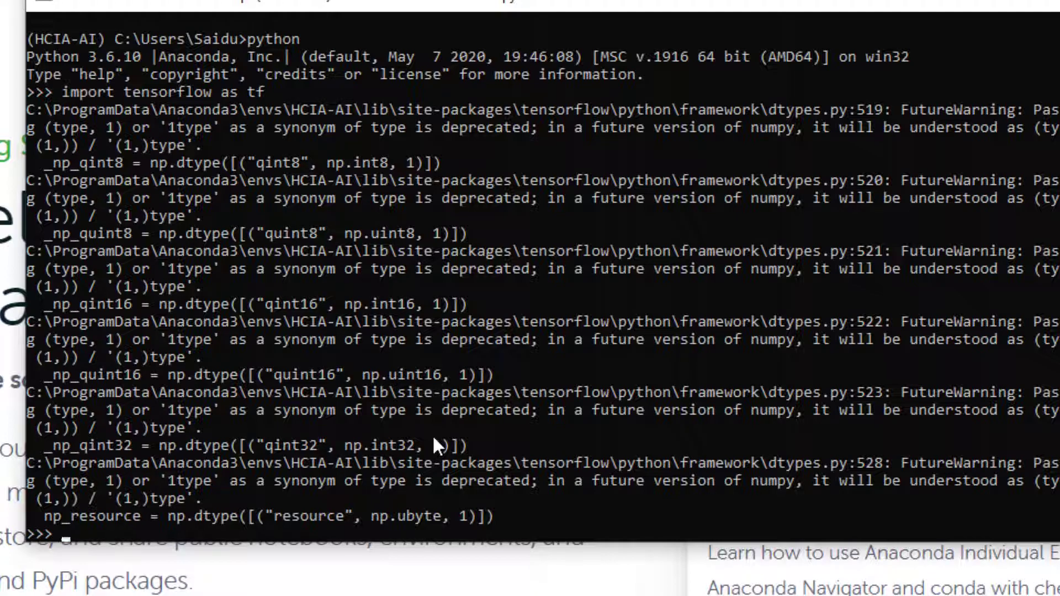
Recall the previous import tensorflow as tf statement and run it a second time
key("Up")
left_click_drag(71, 535, 265, 535)
scroll(288, 497, "down", 2)
left_click(269, 340)
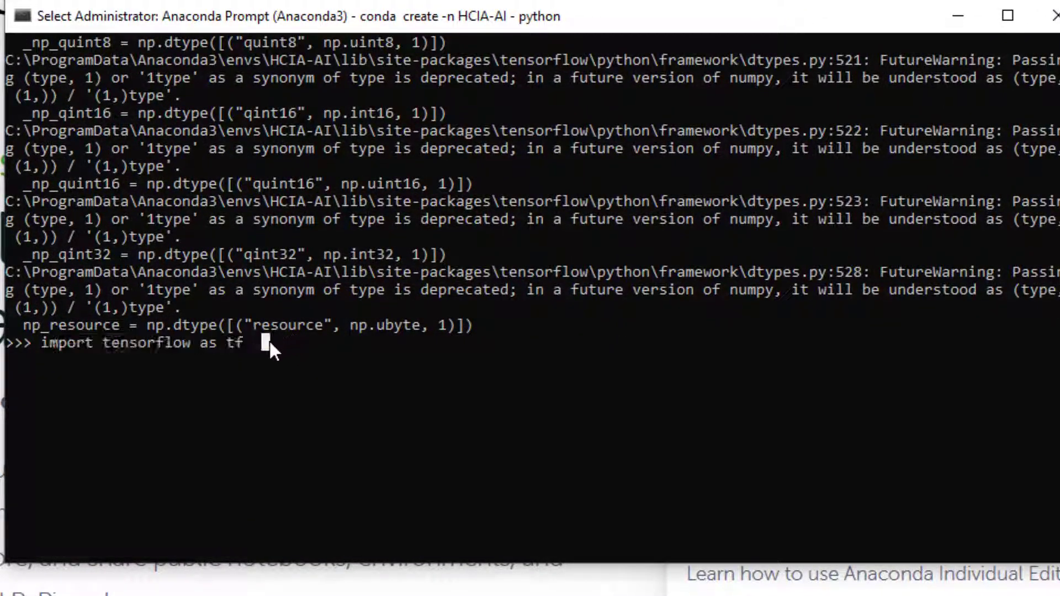
key("BackSpace")
type("f")
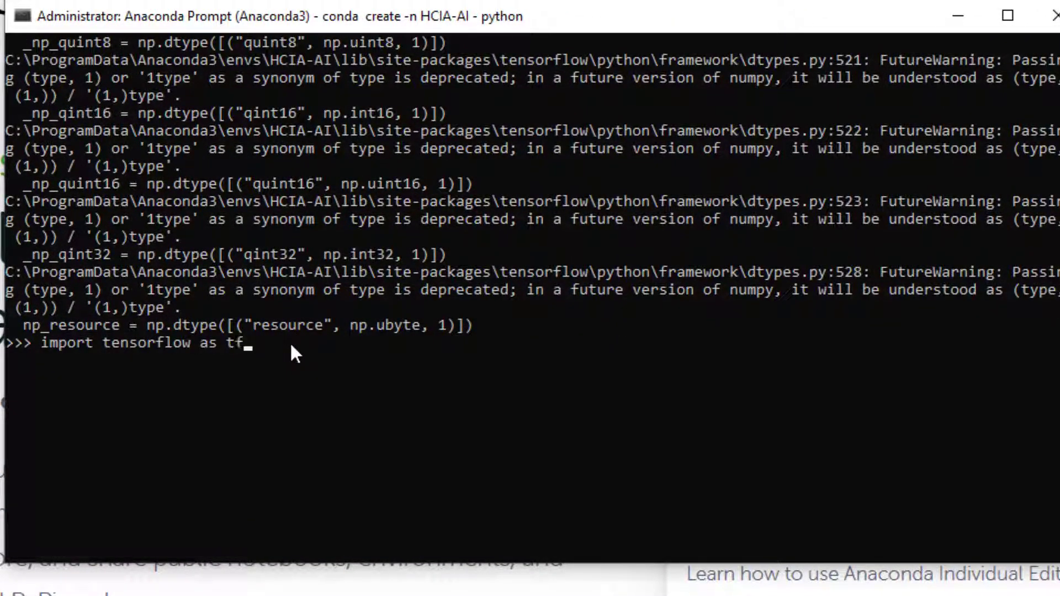
key("Return")
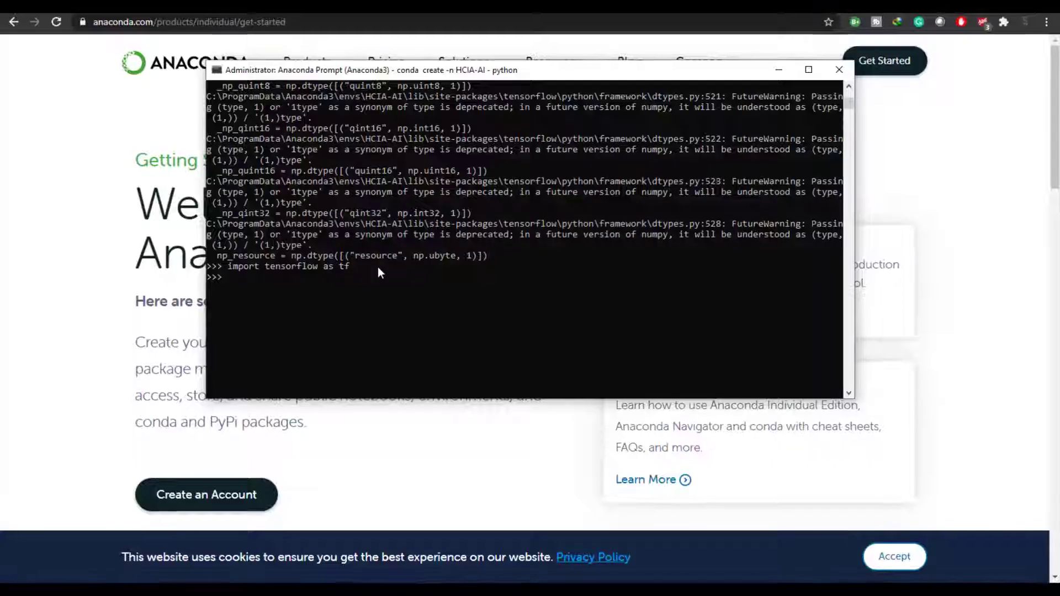
Leave the Python interpreter by running exit()
type("rxit()")
key("Left")
key("Left")
key("Left")
key("Left")
key("Left")
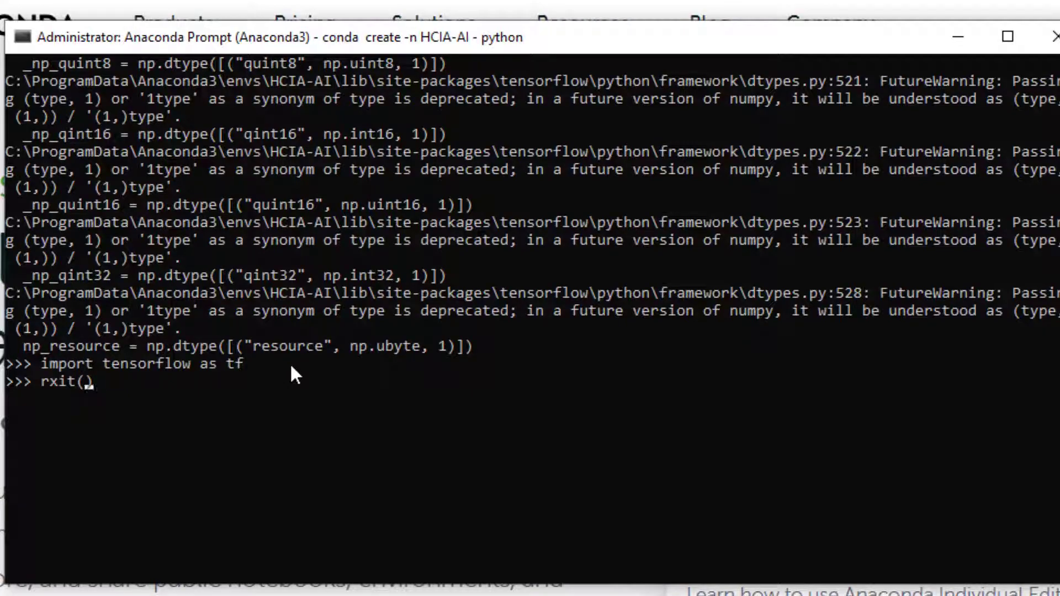
key("BackSpace")
type("e")
key("Return")
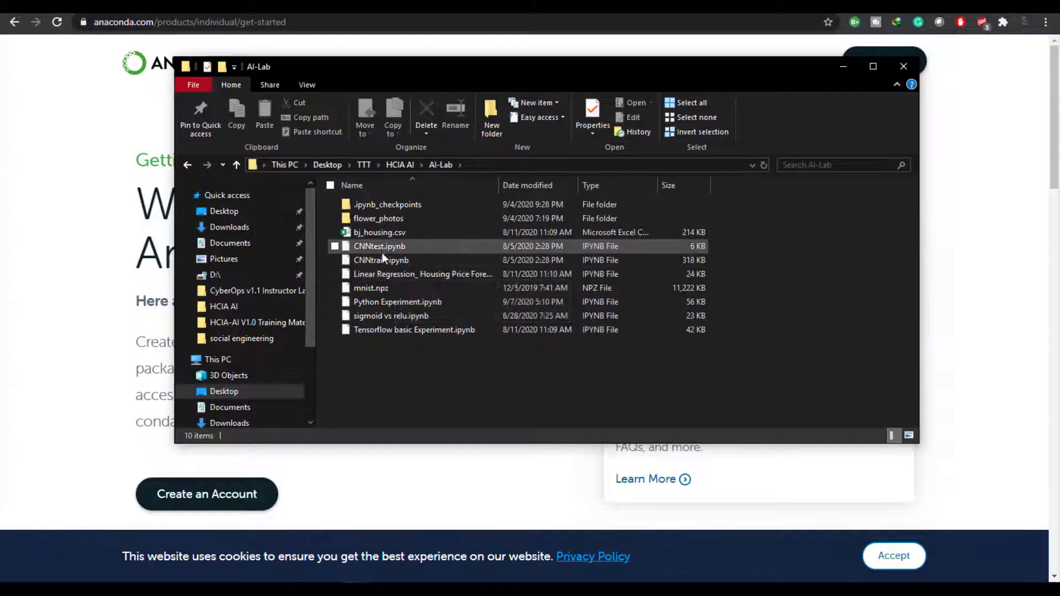
Look over the lab notebooks in the AI-Lab folder and copy the folder's full path
left_click(379, 307)
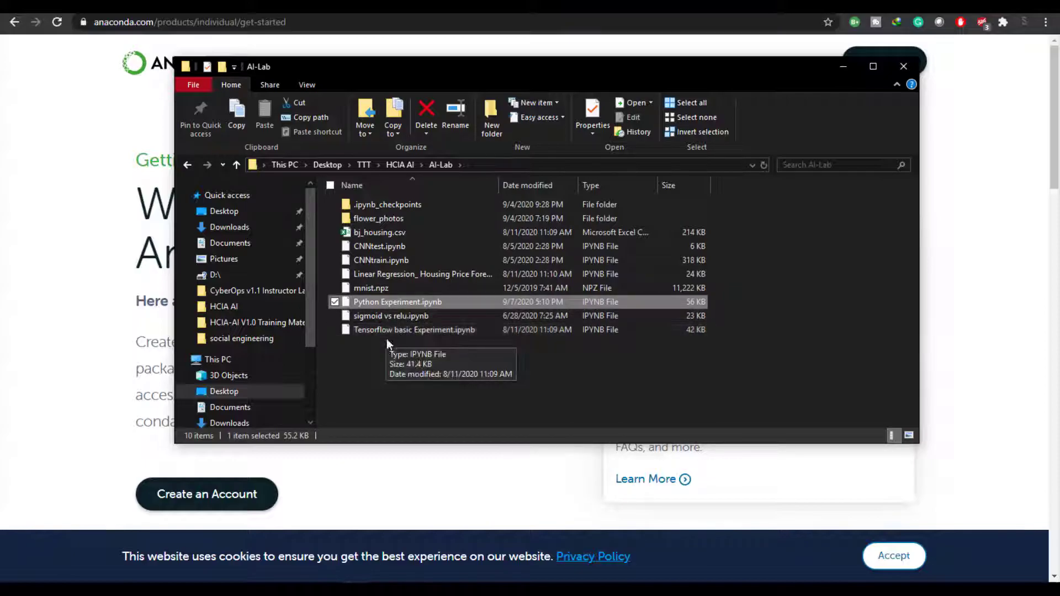
left_click(396, 355)
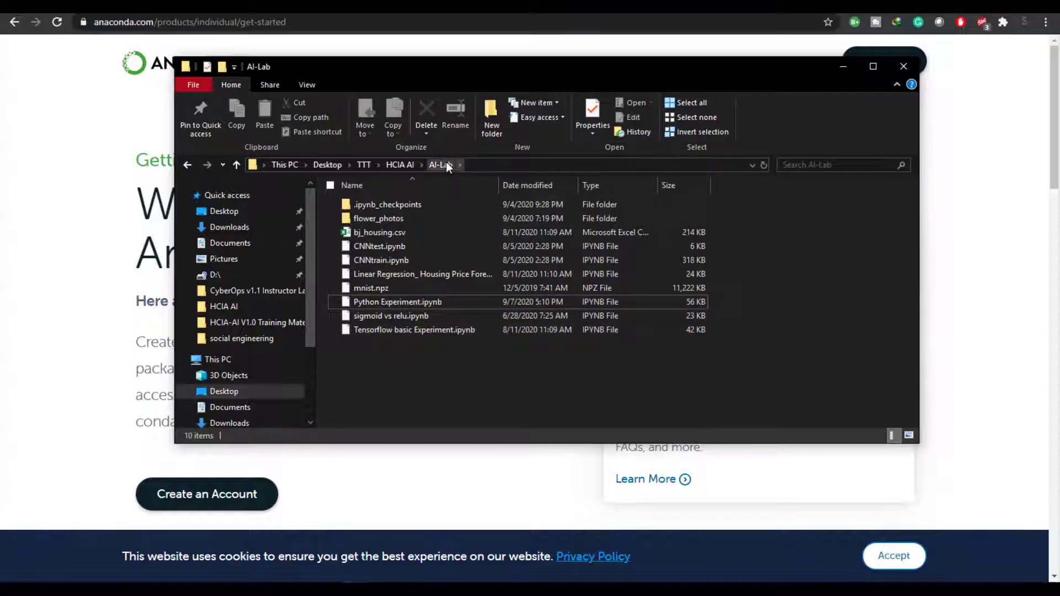
left_click(489, 166)
key("ctrl+c")
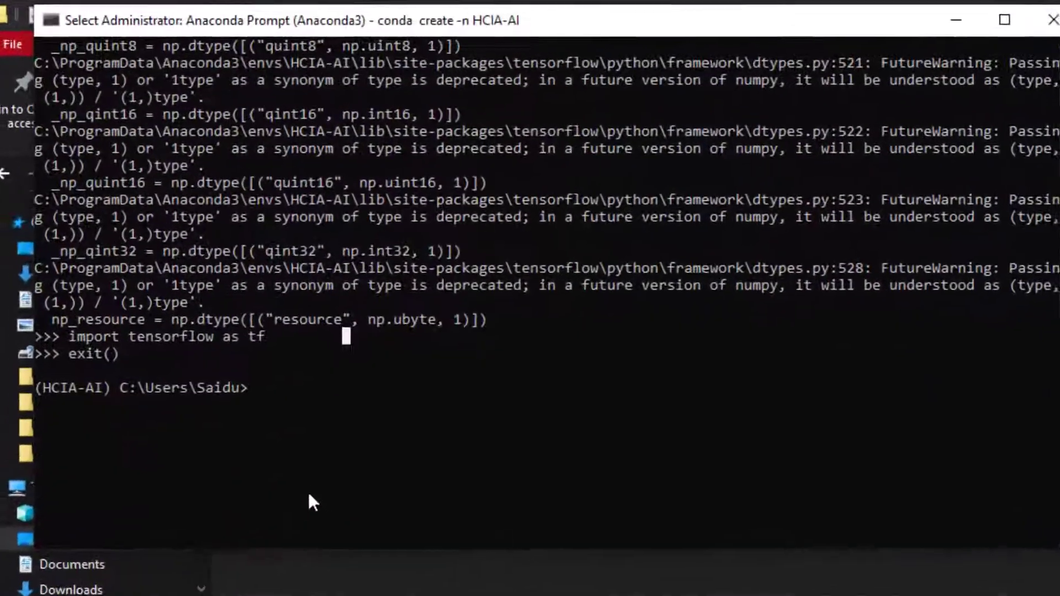
Switch to Anaconda Prompt and change the directory to the copied Desktop\TTT\HCIA AI\AI-Lab path with cd
left_click(307, 390)
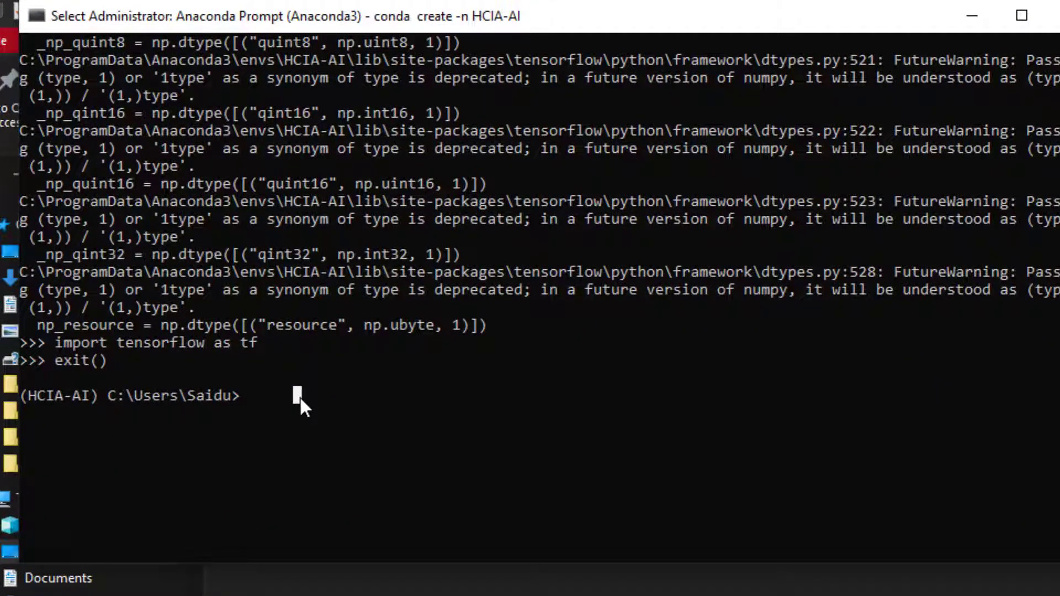
type("cd")
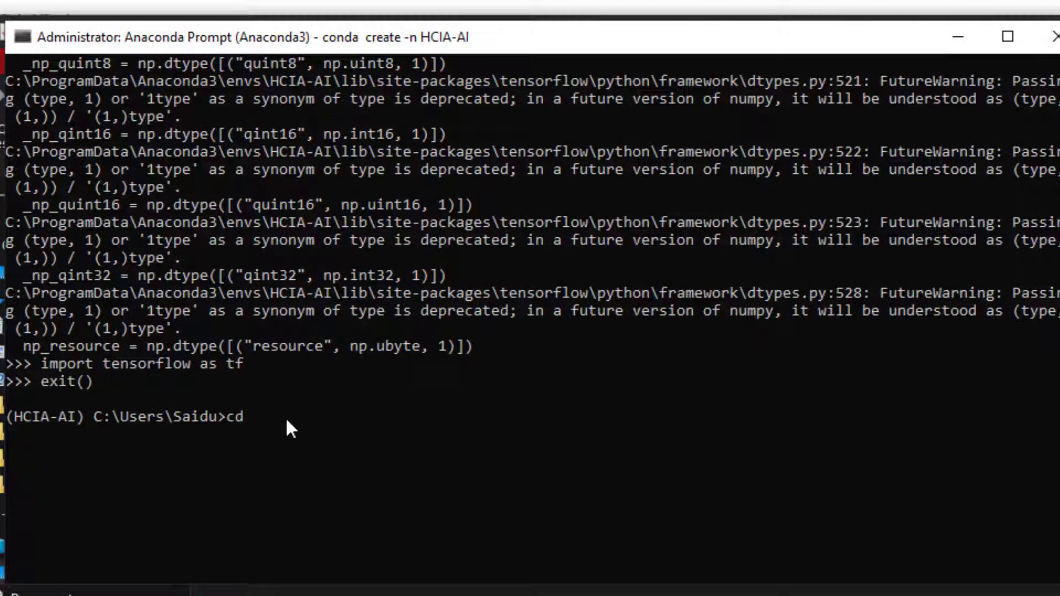
key("ctrl+v")
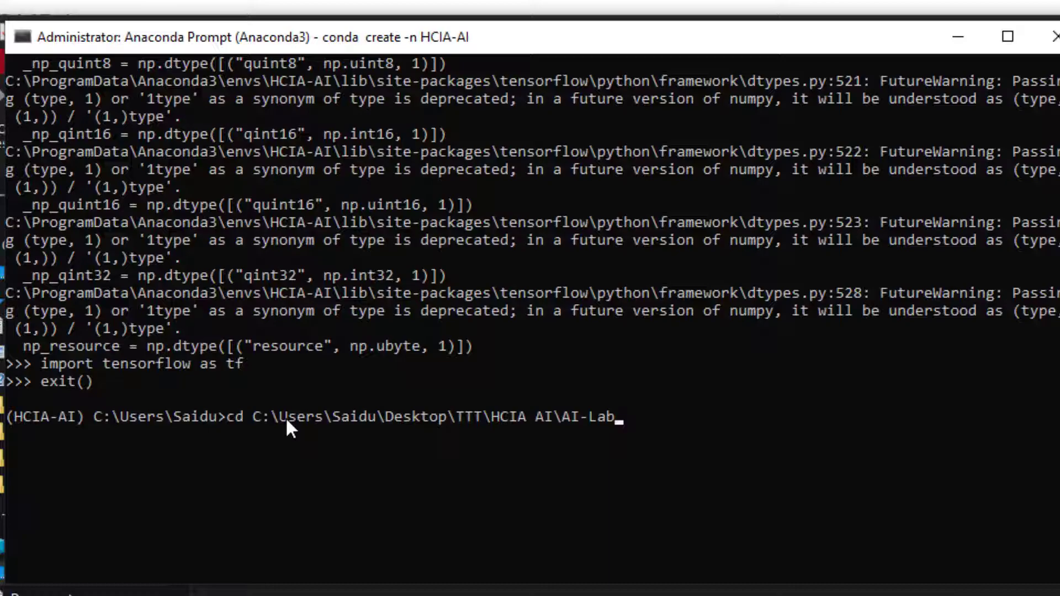
key("Return")
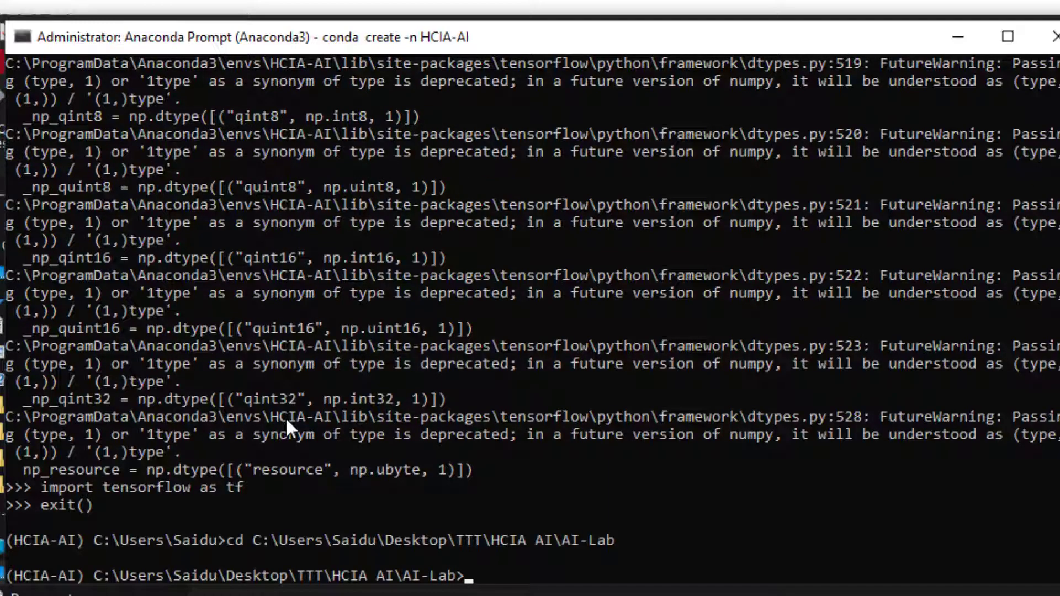
scroll(286, 416, "down", 4)
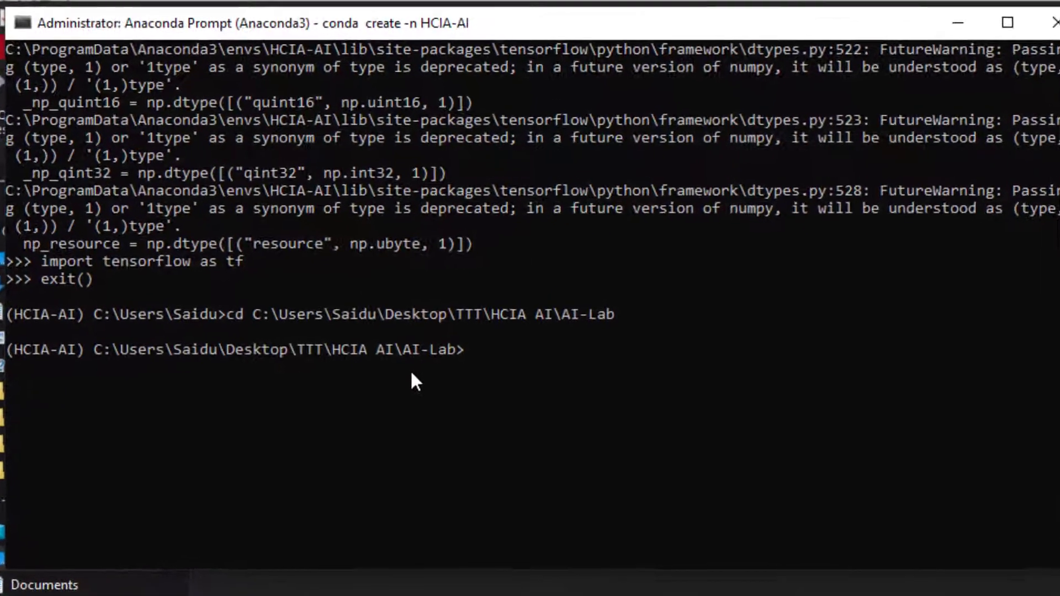
Try to start Jupyter from the AI-Lab folder with jupyter notebook and review the command's output
type("jupy")
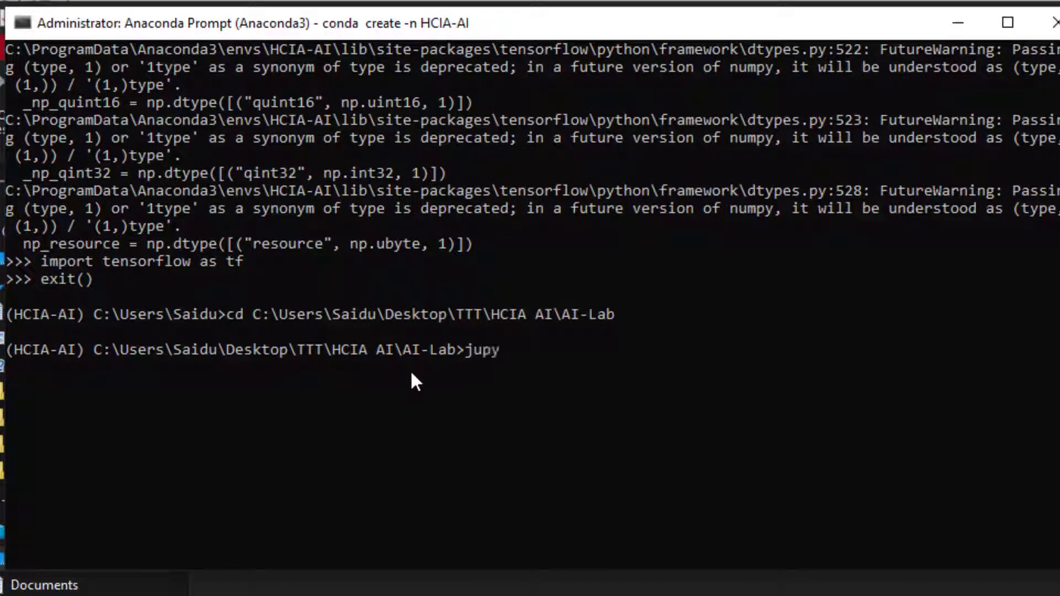
type("ter notebook")
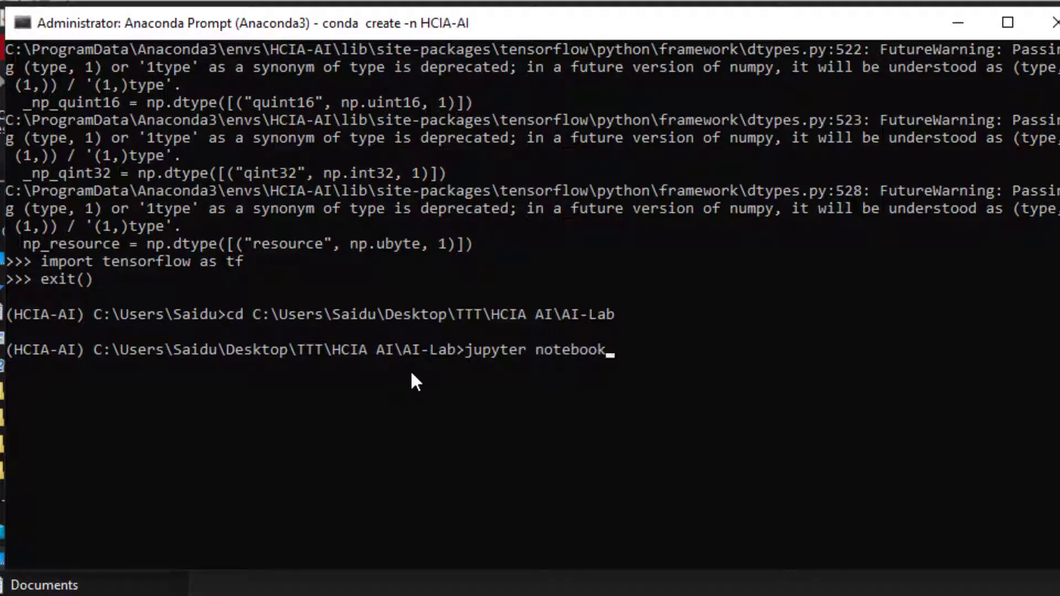
key("Return")
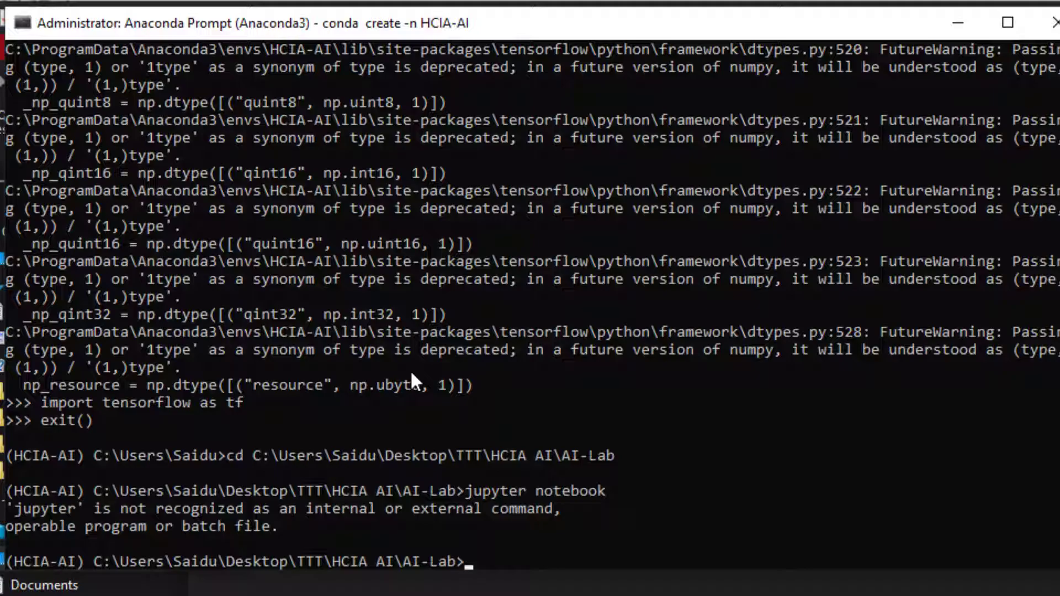
left_click_drag(10, 510, 555, 511)
left_click(475, 558)
scroll(472, 558, "down", 1)
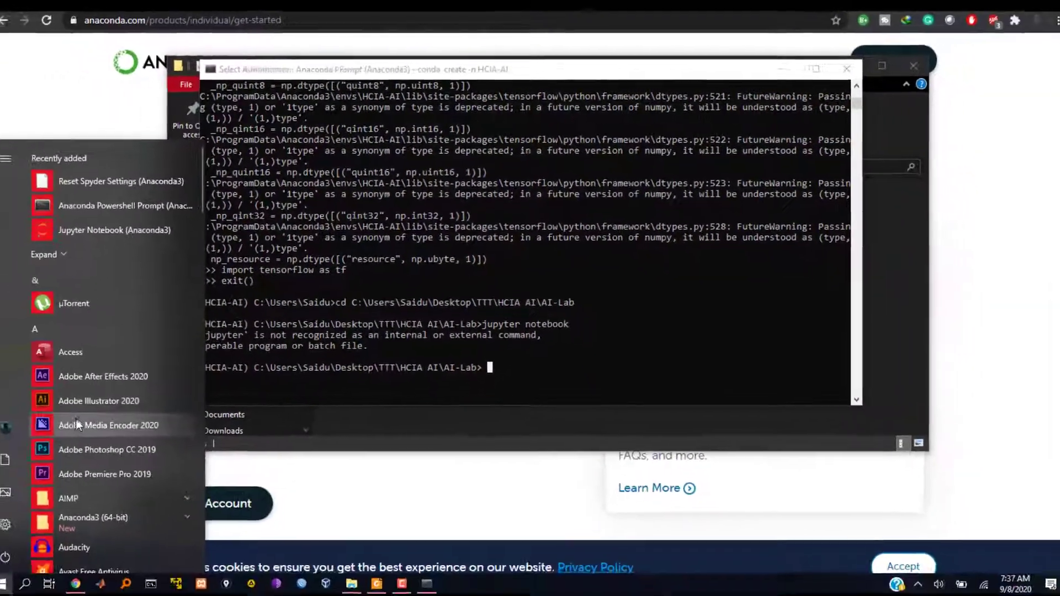
Launch Anaconda Navigator from the Anaconda3 (64-bit) program group and dismiss its welcome message with Ok
scroll(104, 468, "down", 3)
left_click(99, 390)
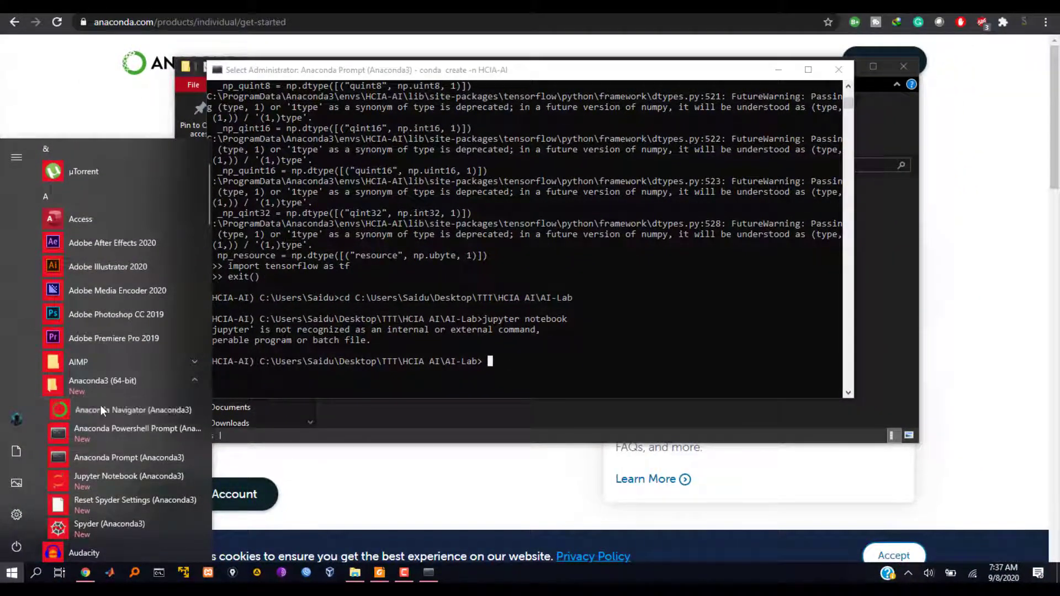
left_click(100, 405)
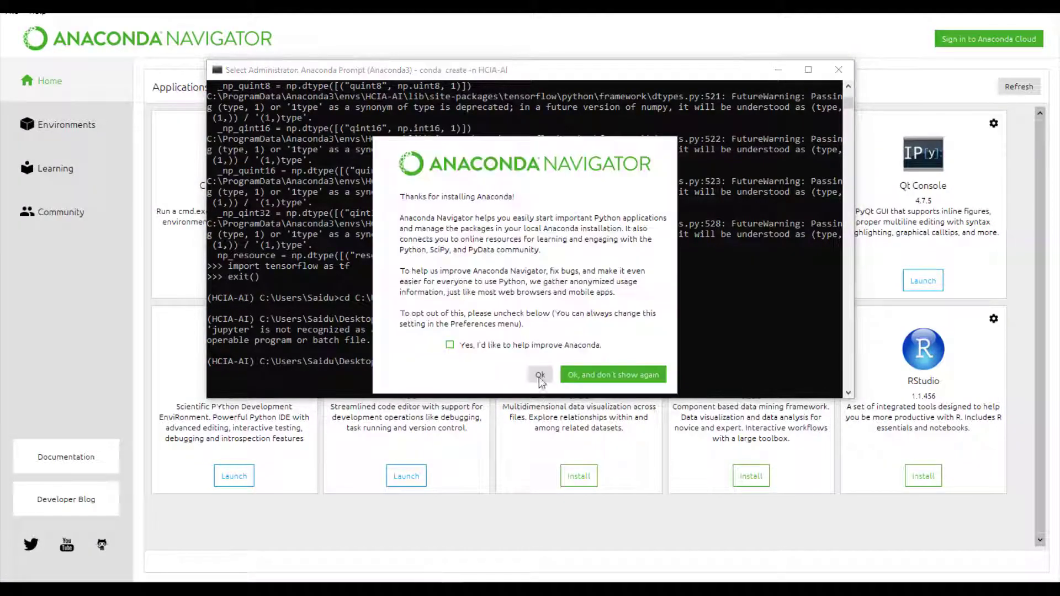
left_click(540, 378)
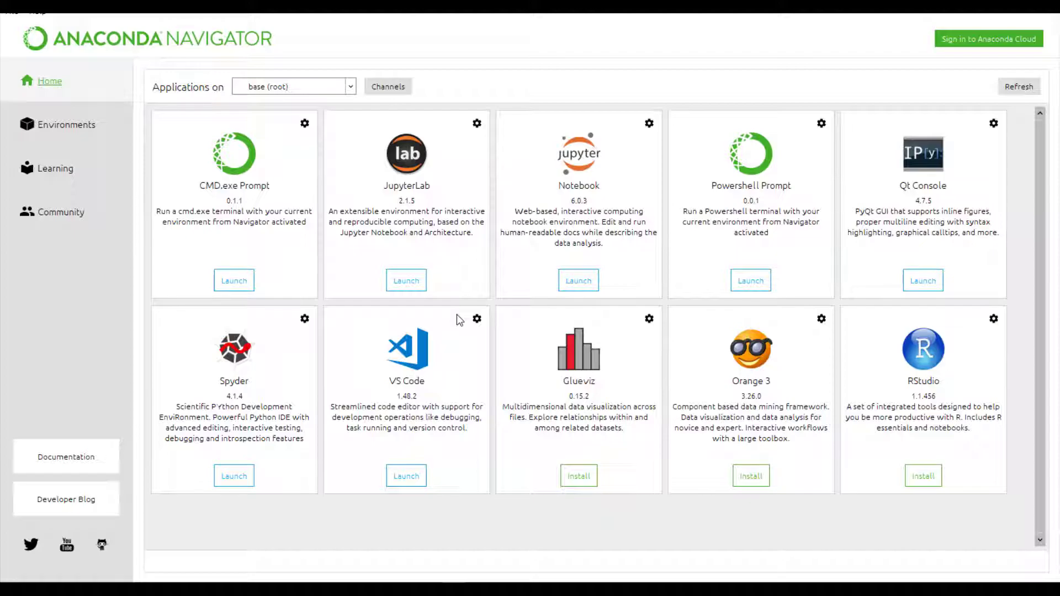
Switch Navigator's applications to the HCIA-AI environment and install Jupyter Notebook there
left_click(348, 87)
left_click(315, 131)
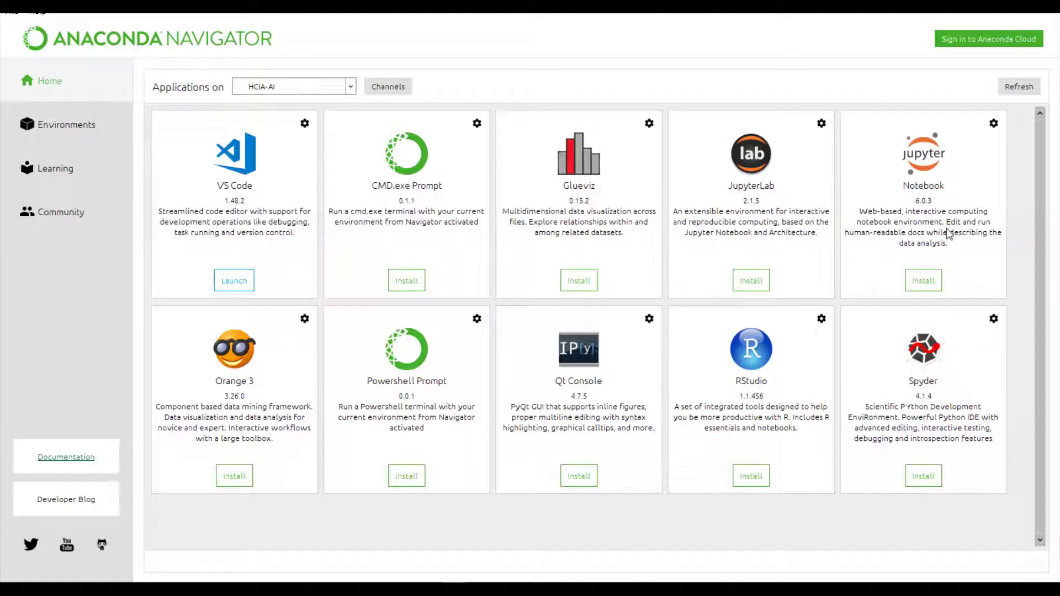
left_click(928, 283)
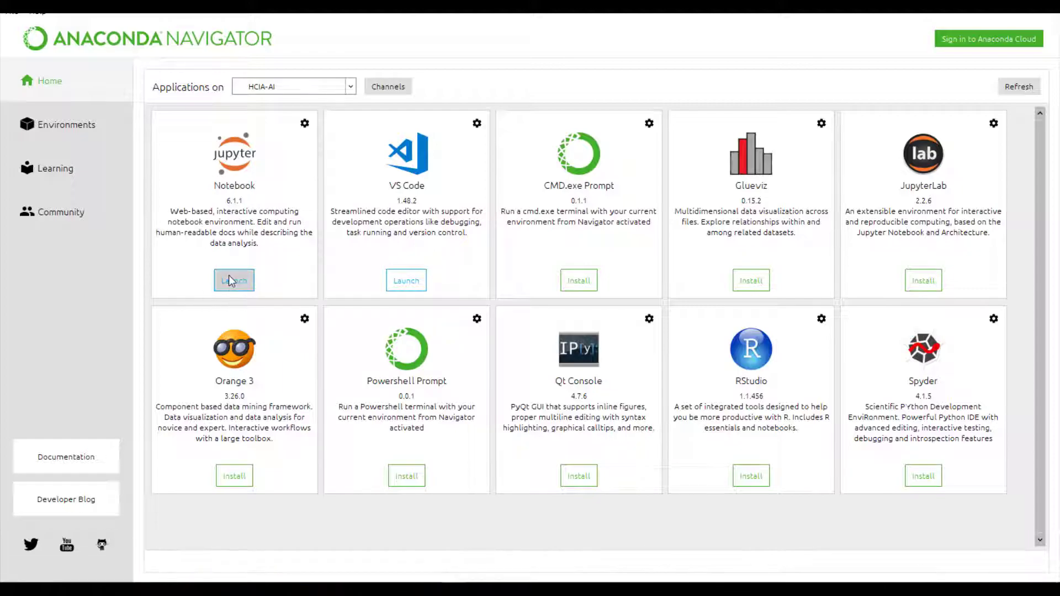
Switch to Anaconda Prompt and rerun jupyter notebook from the AI-Lab folder in the HCIA-AI environment
key("super")
left_click(430, 575)
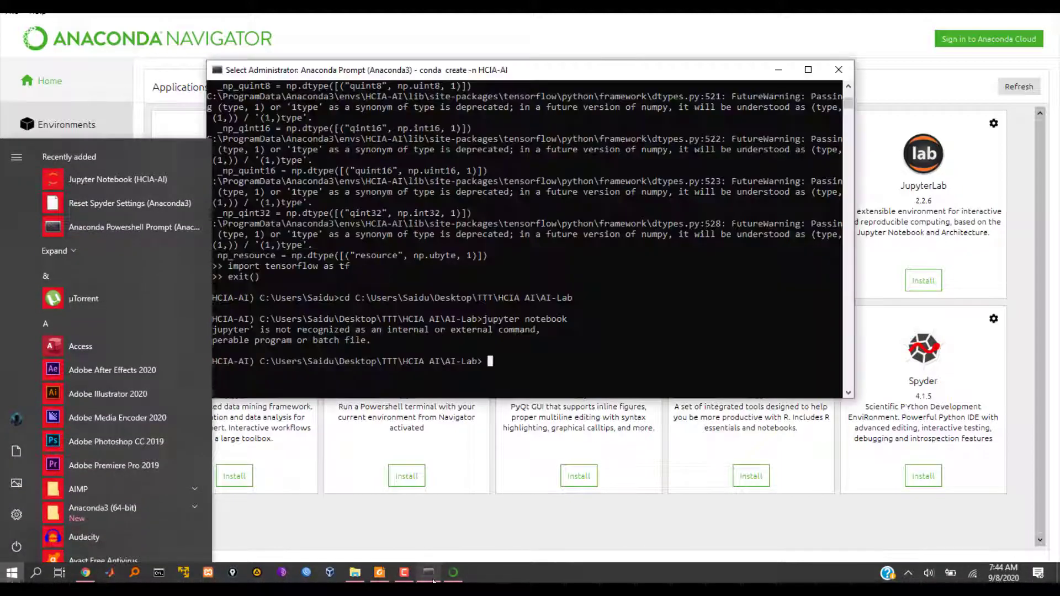
left_click(515, 363)
key("Escape")
key("Up")
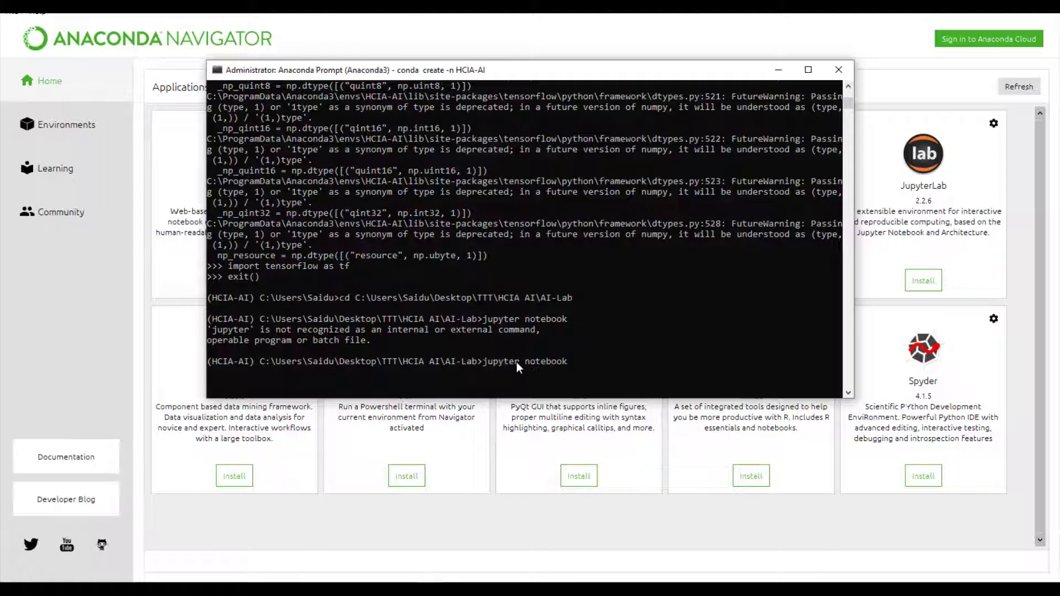
key("Return")
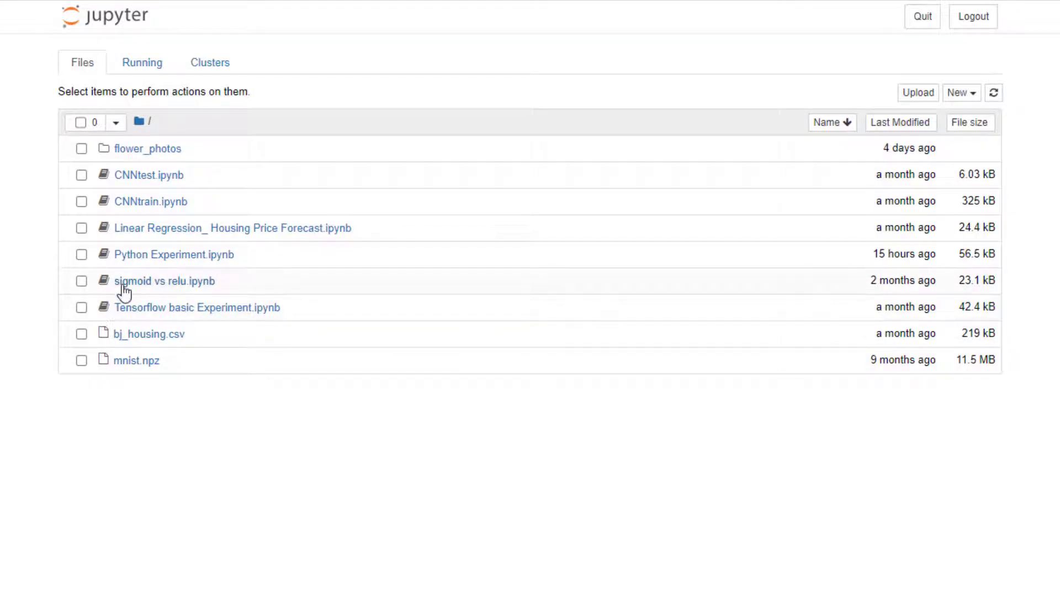
Open Python Experiment.ipynb from the Jupyter file list and look through its code cells
left_click(148, 259)
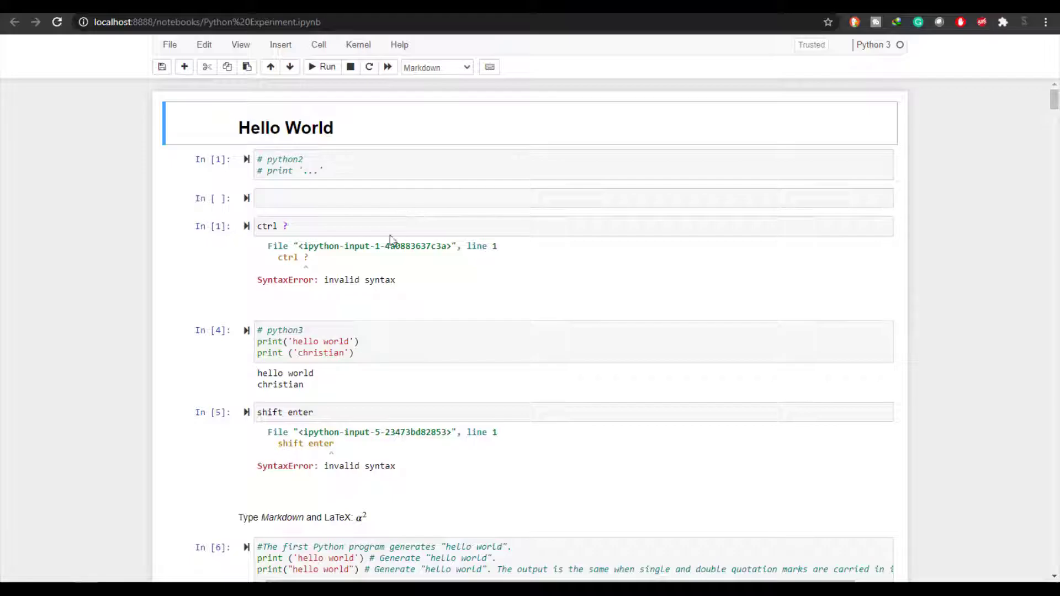
scroll(397, 243, "down", 20)
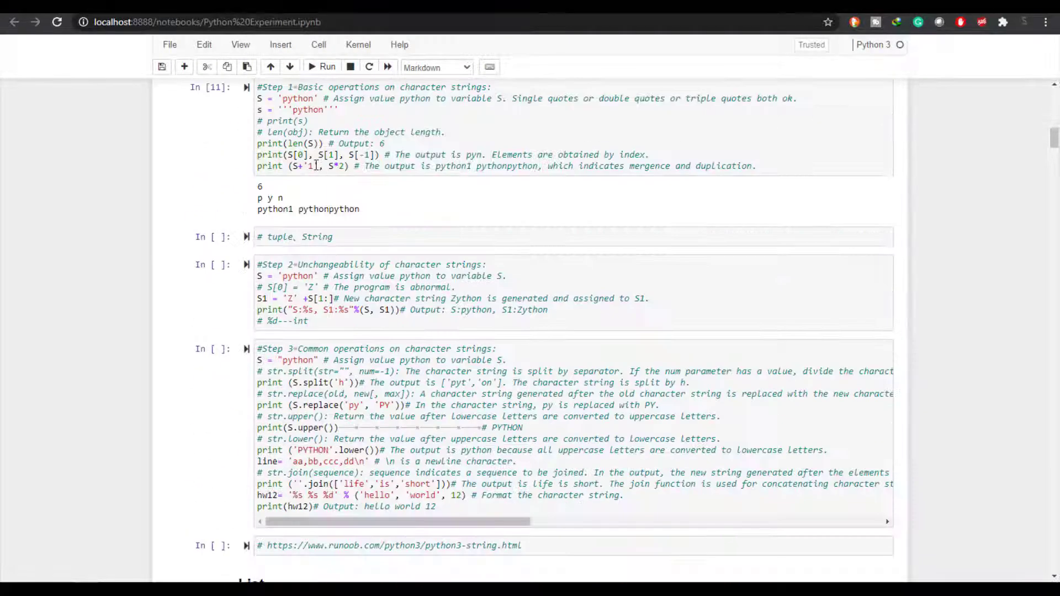
scroll(316, 165, "down", 10)
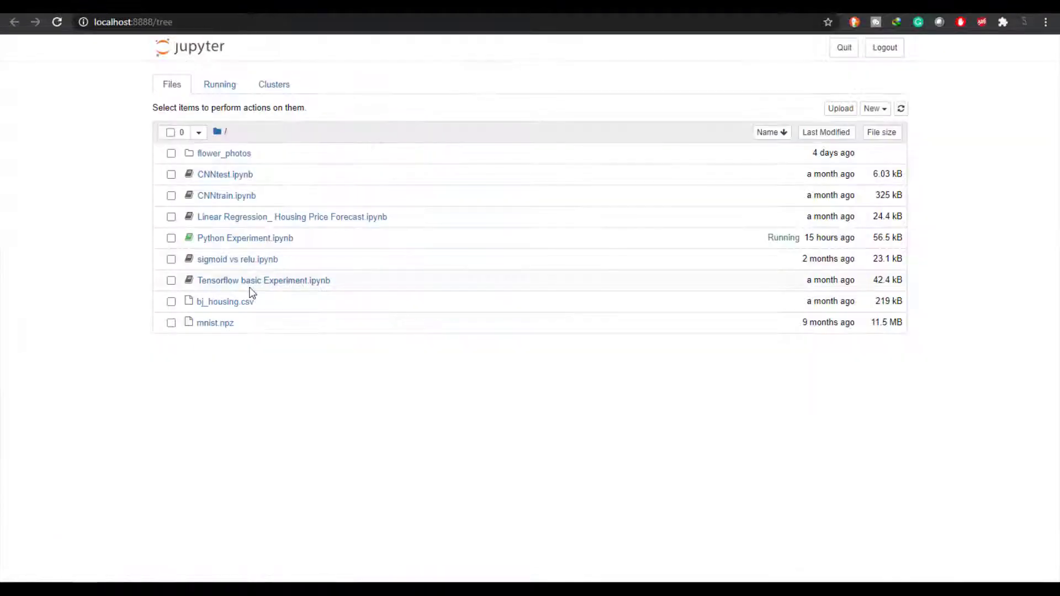
Open Tensorflow basic Experiment.ipynb from the Jupyter file list, look through its cells and return to the import at its start
left_click(250, 282)
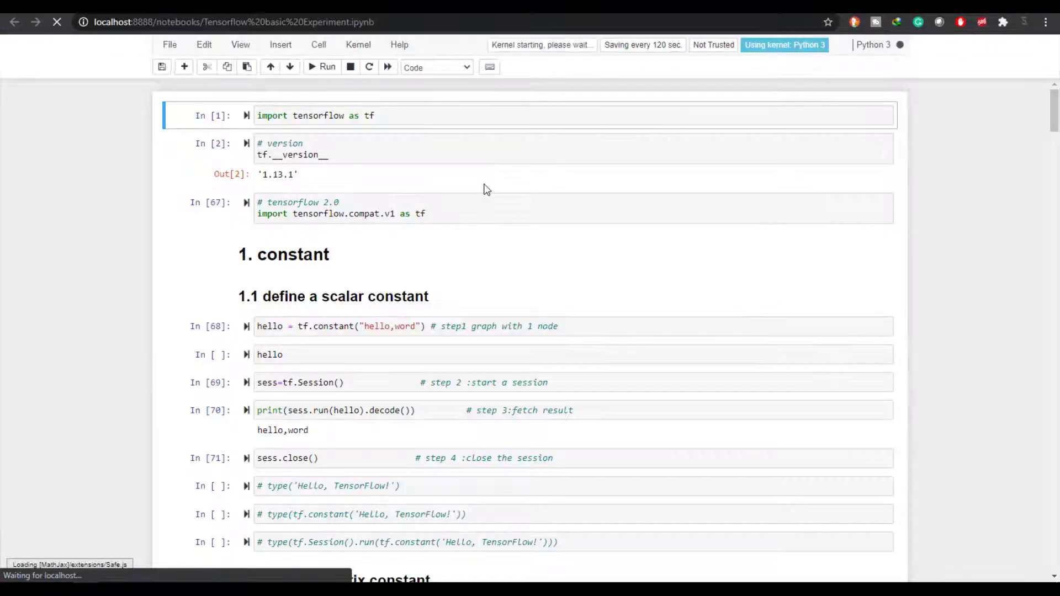
scroll(392, 292, "down", 1)
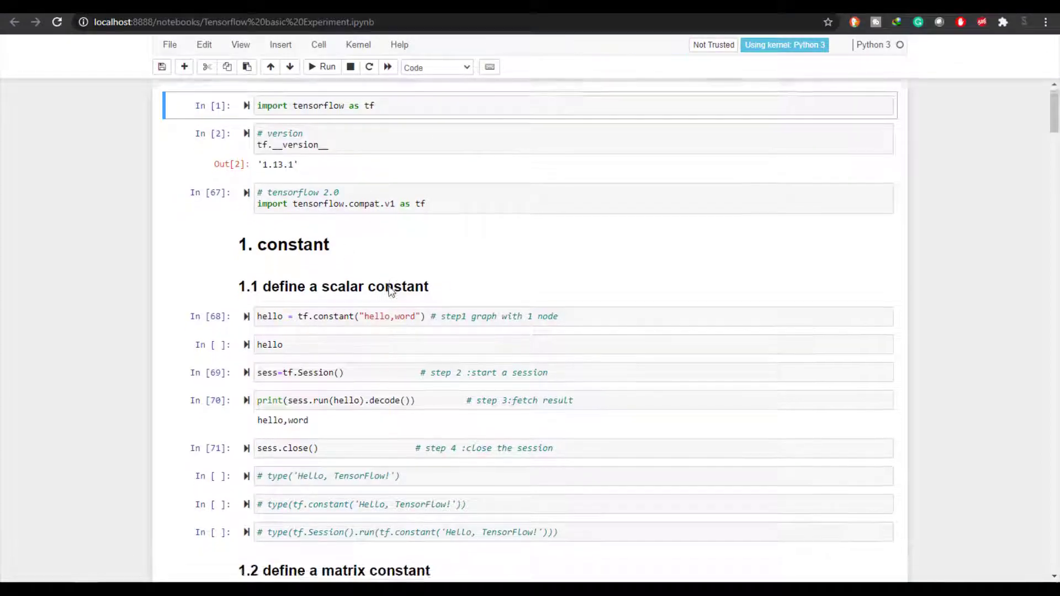
scroll(391, 292, "down", 10)
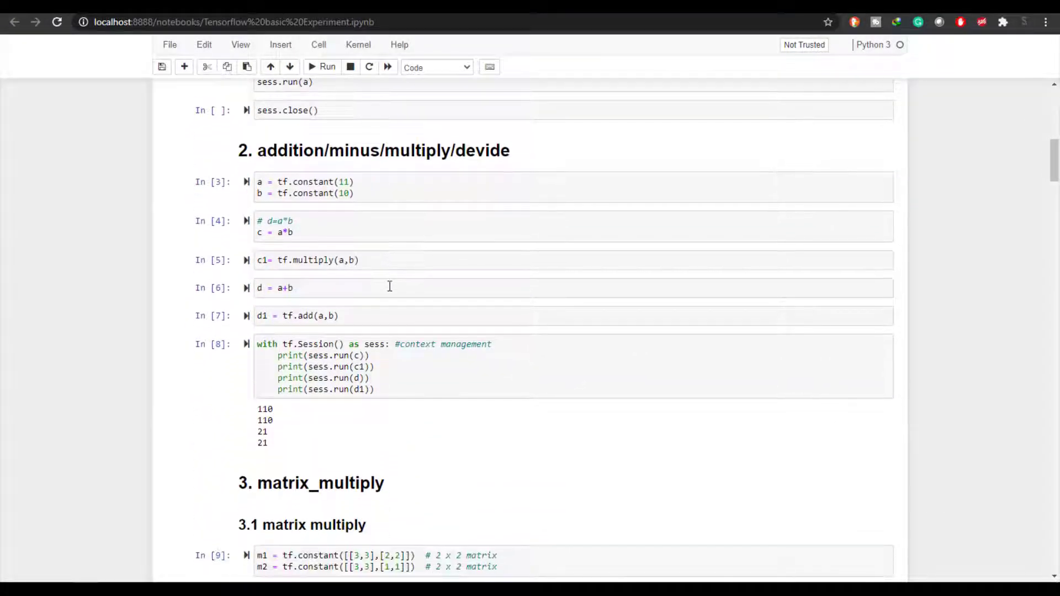
scroll(390, 286, "down", 4)
scroll(390, 286, "up", 7)
scroll(390, 286, "up", 8)
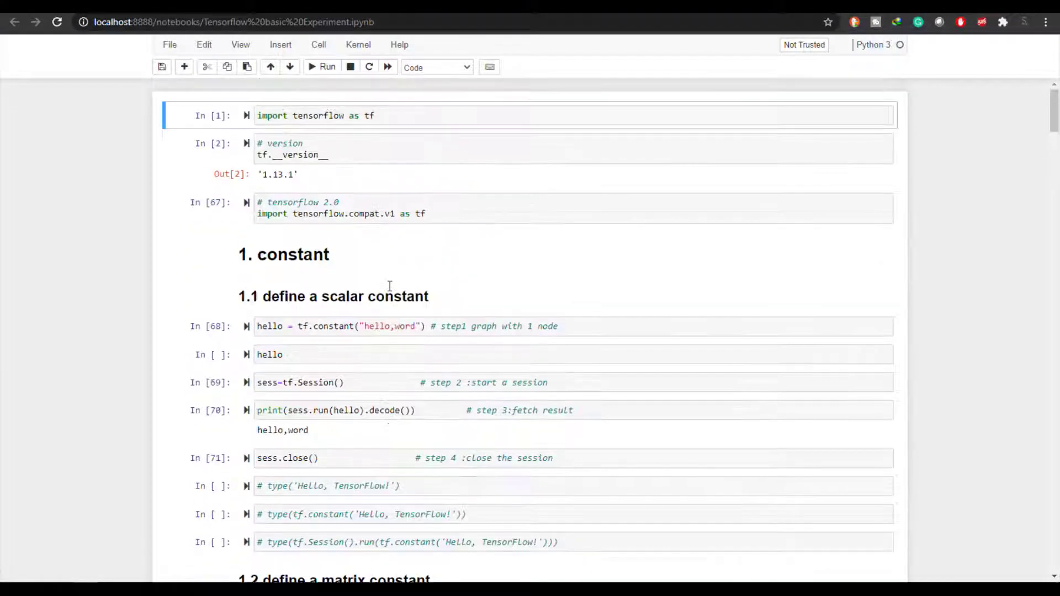